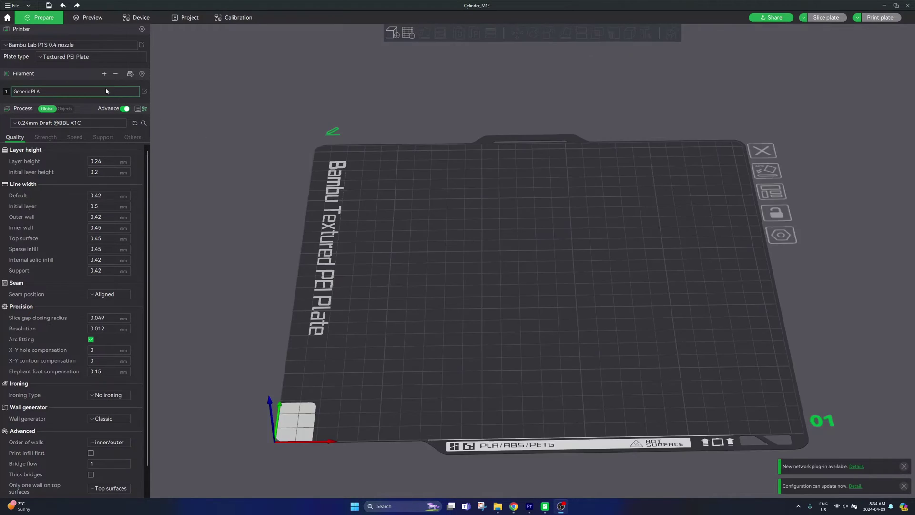
Step: Check which AMS filaments are available for filament 1
click(114, 91)
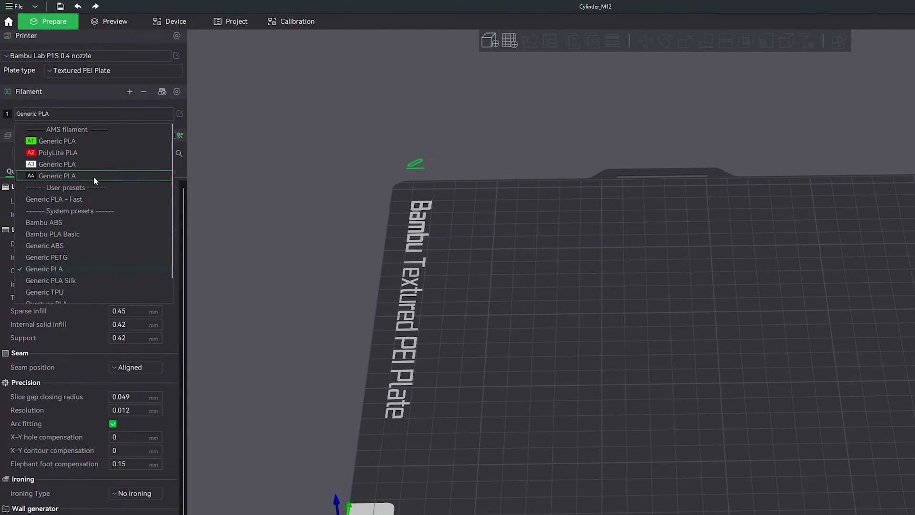
click(96, 176)
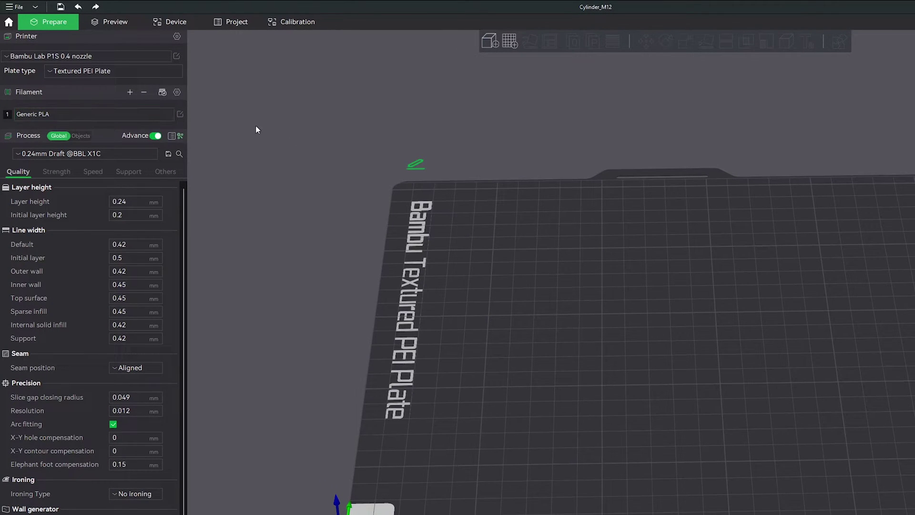
Step: On the printer's device page, configure the first AMS slot as Generic PLA with a blue color
click(171, 20)
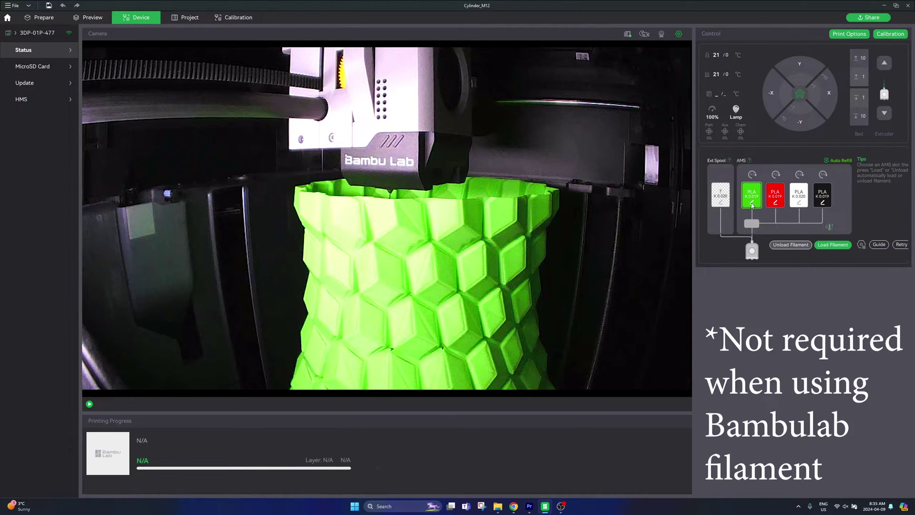
click(753, 204)
click(780, 148)
click(767, 243)
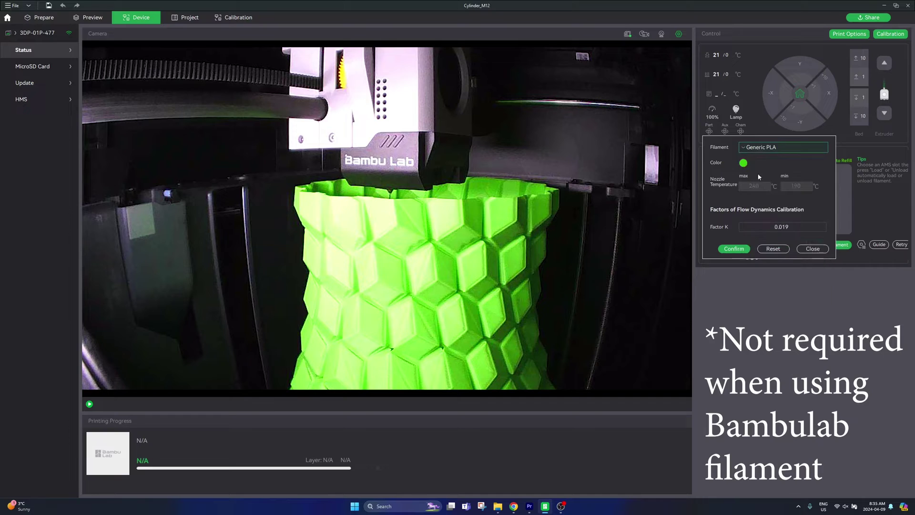
click(743, 163)
click(629, 190)
click(734, 248)
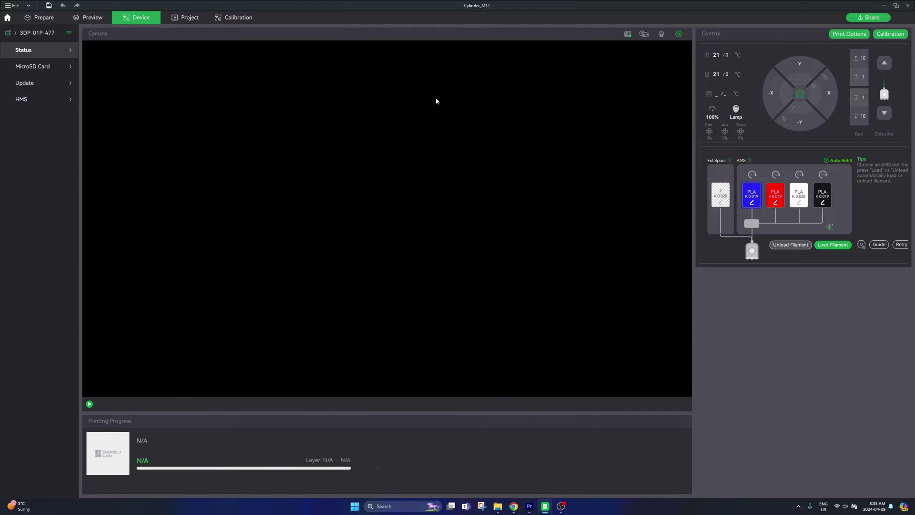
Step: Return to print preparation and assign the black Generic PLA from AMS slot A4 to filament 1
click(43, 18)
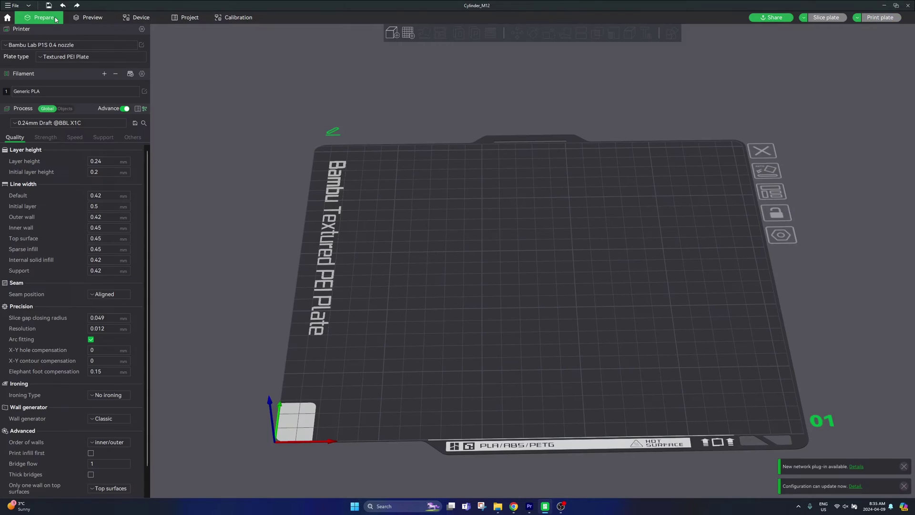
click(74, 91)
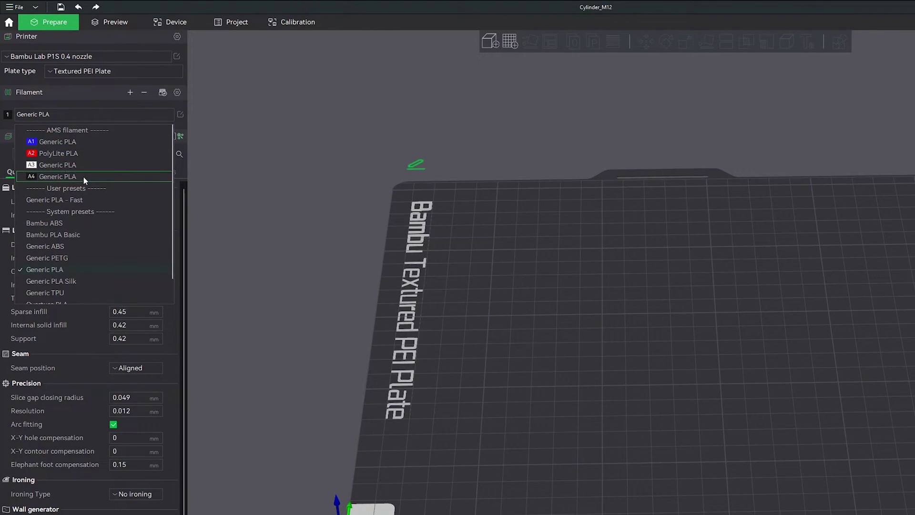
click(57, 176)
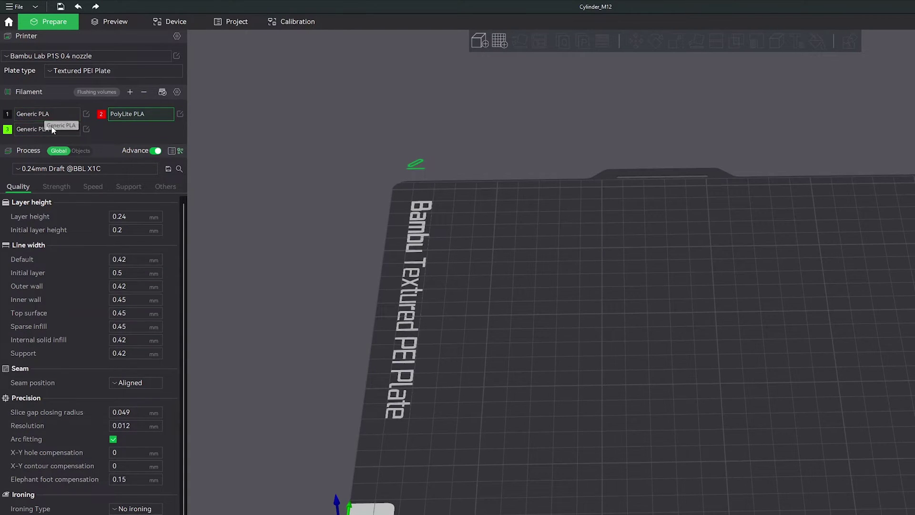
Step: Assign the white Generic PLA from AMS slot A3 to filament 3
click(54, 129)
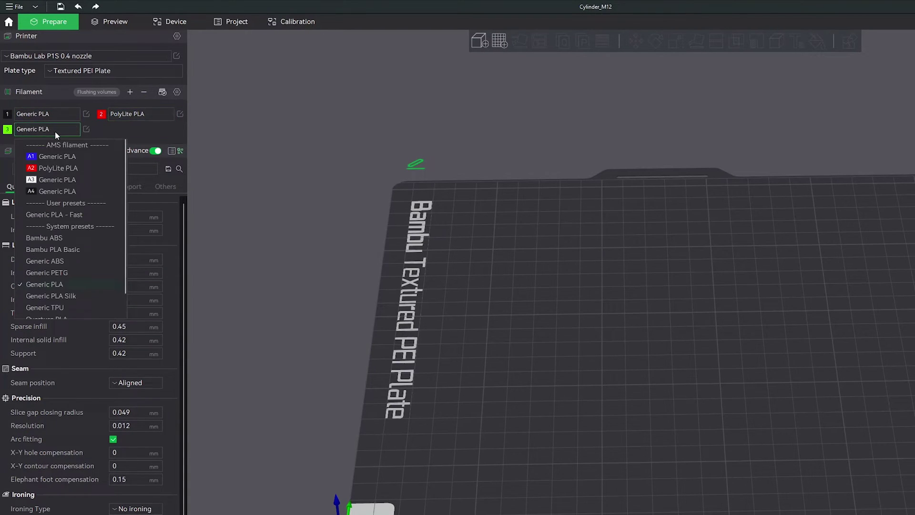
click(76, 178)
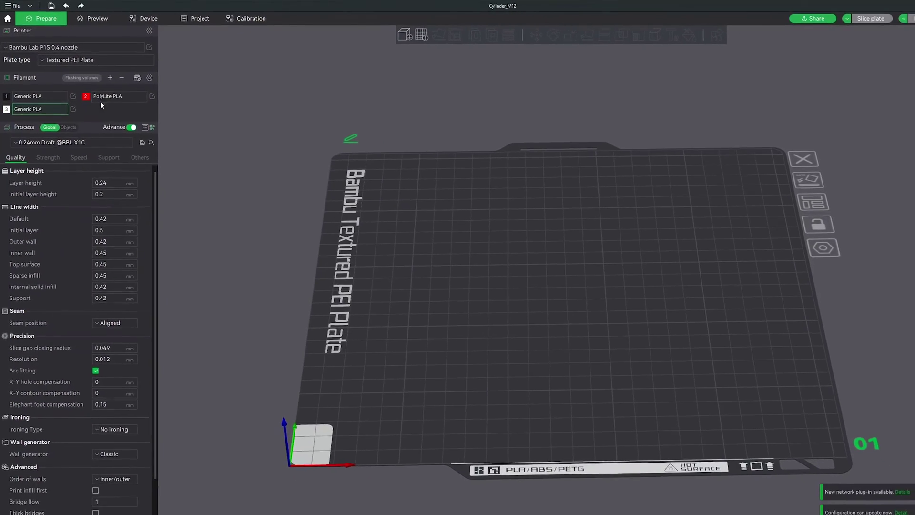
click(365, 113)
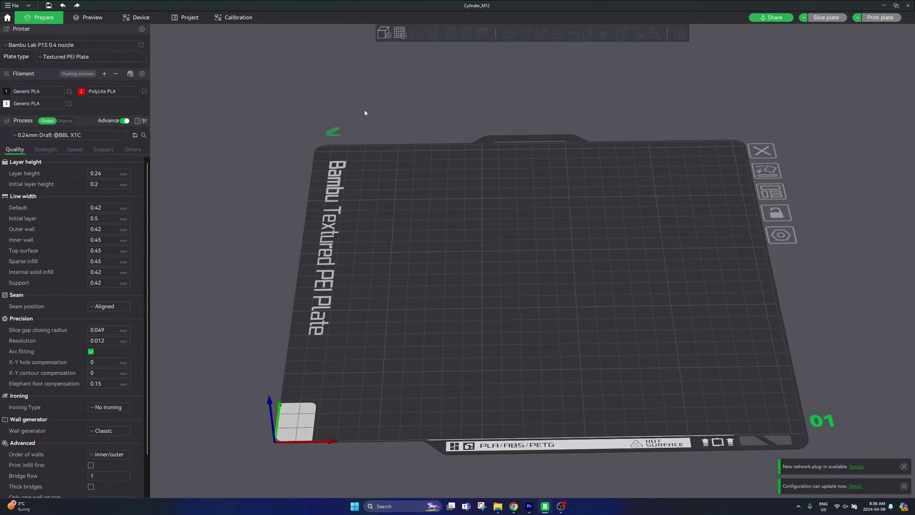
Step: Import Cylinder_M12.STL and start color painting it with the Fill tool
click(384, 33)
double_click(114, 123)
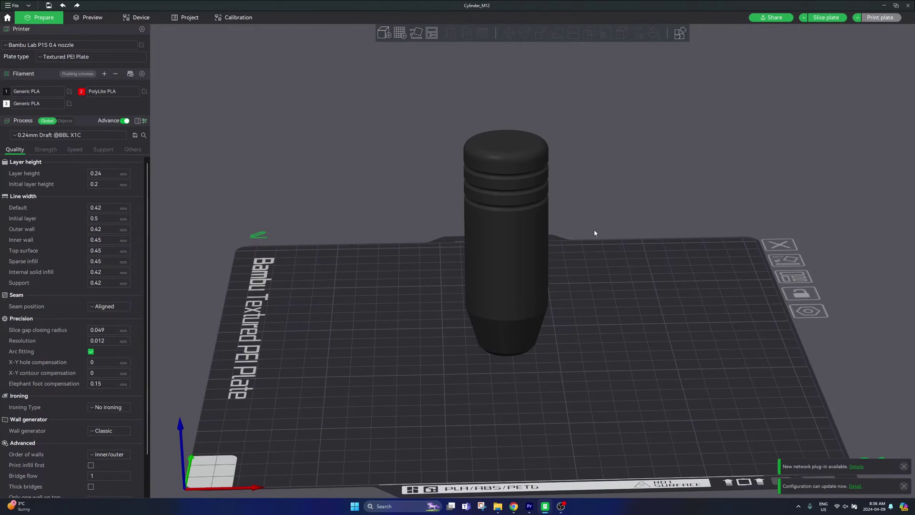
click(513, 194)
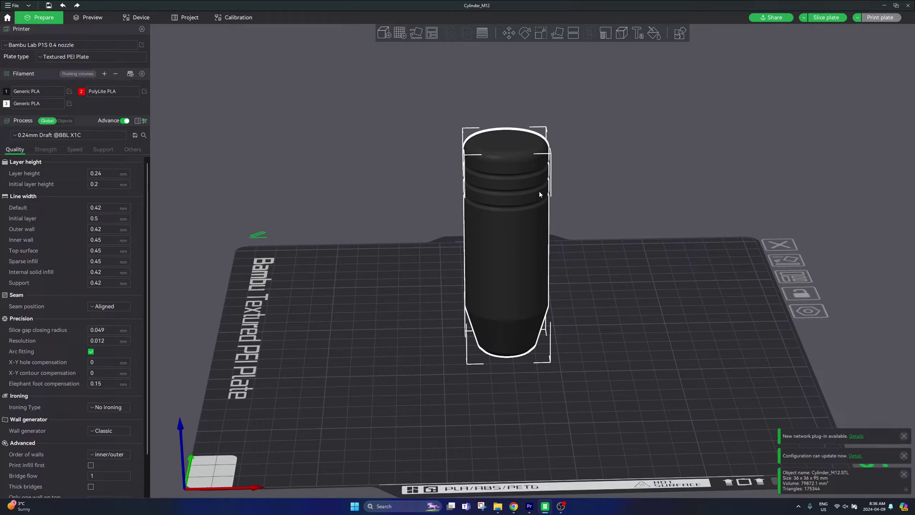
click(652, 30)
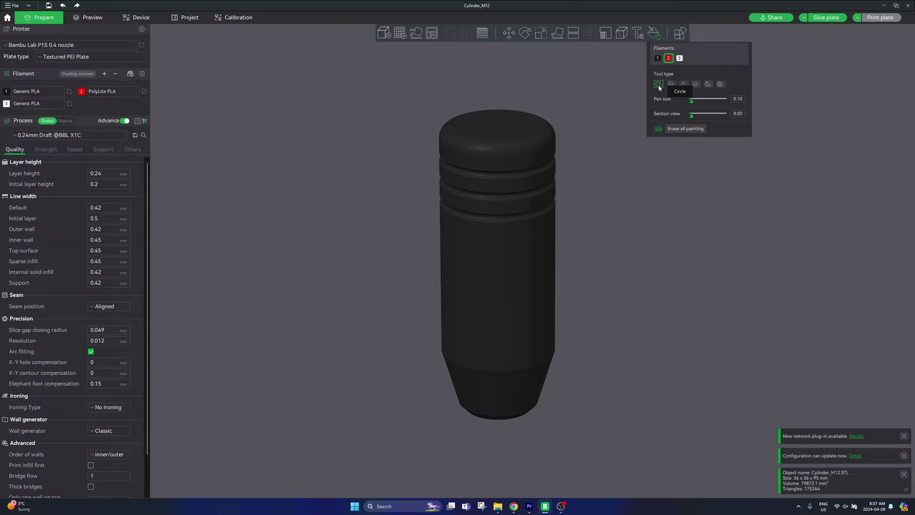
click(709, 84)
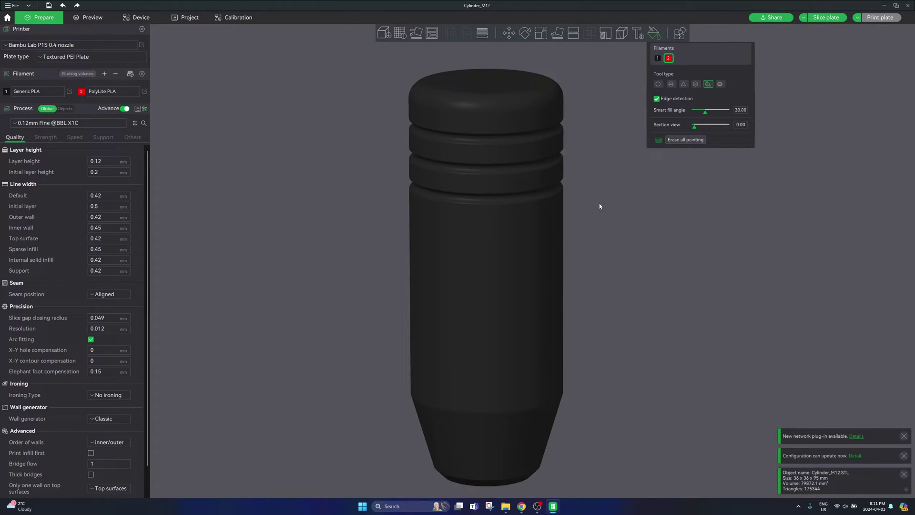
Step: Try filling the model with red filament 2 at a smart fill angle of 33
click(706, 116)
click(504, 253)
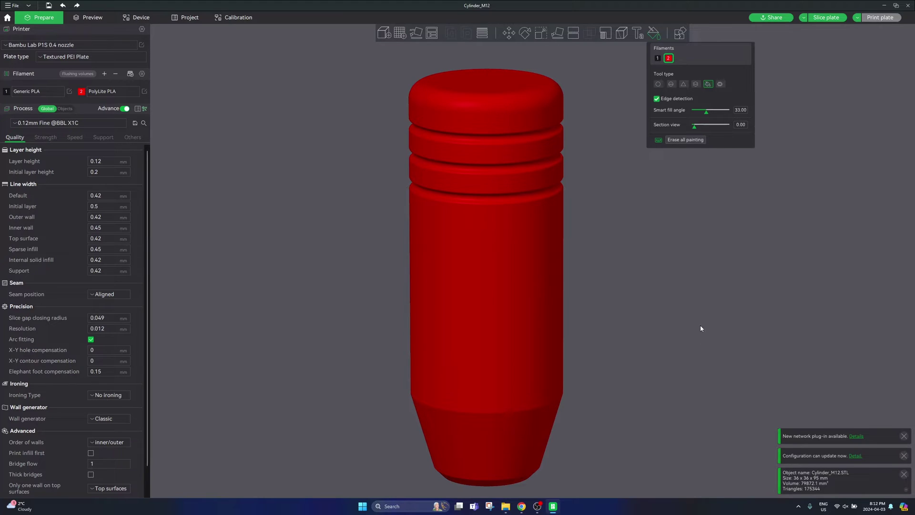
key(ctrl+z)
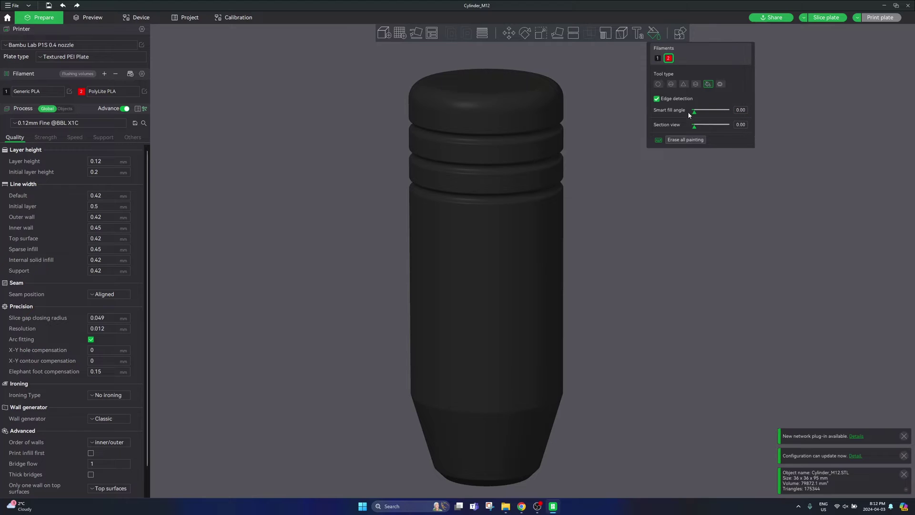
Step: Try filling adjacent vertical strips of the cylinder body with red filament 2 at a smart fill angle of 0
scroll(469, 286, up, 6)
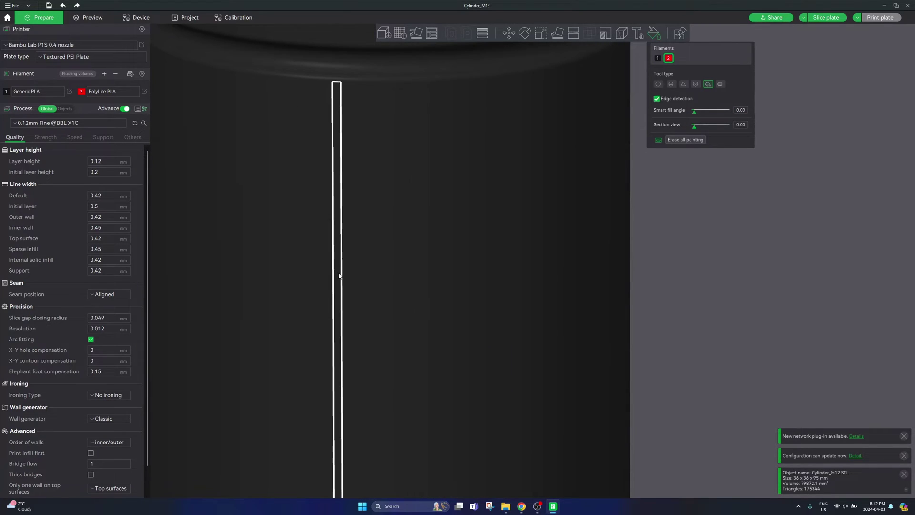
click(346, 271)
drag(346, 271, 401, 252)
click(407, 289)
click(413, 279)
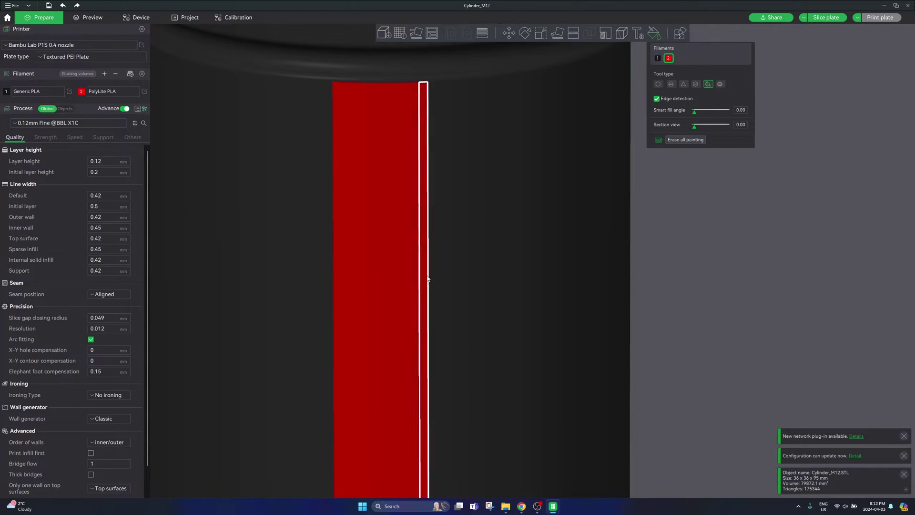
key(ctrl+z)
key(ctrl+z)
key(ctrl+z)
key(ctrl+z)
key(ctrl+z)
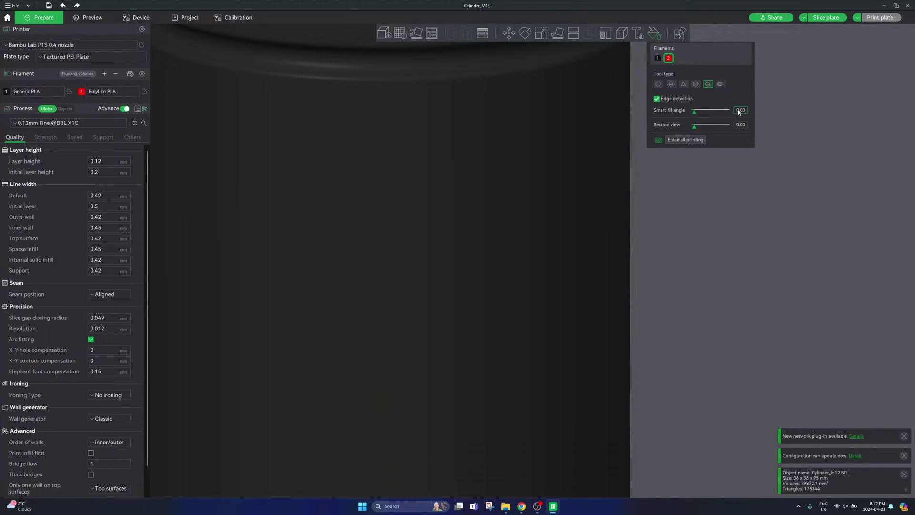
Step: Fill the three raised bands near the cylinder's top with red filament 2 at a smart fill angle of 1.80
scroll(581, 214, down, 9)
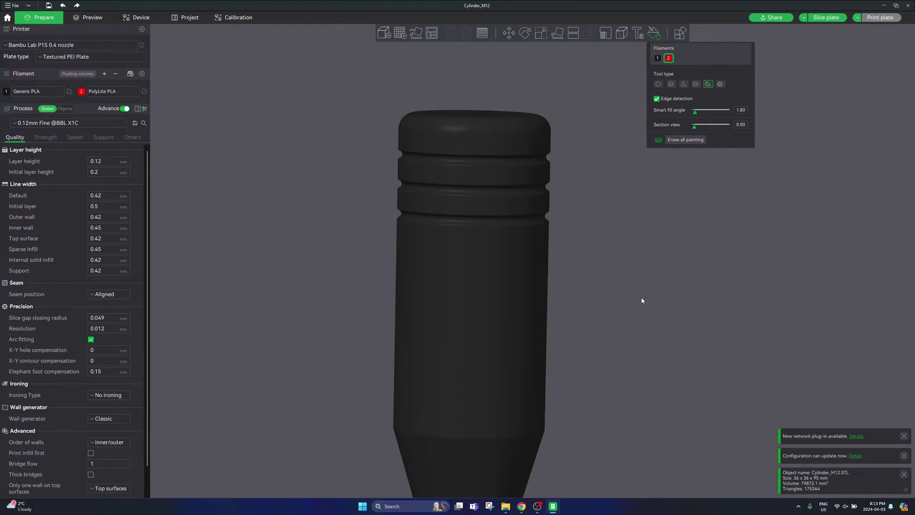
click(528, 150)
click(514, 182)
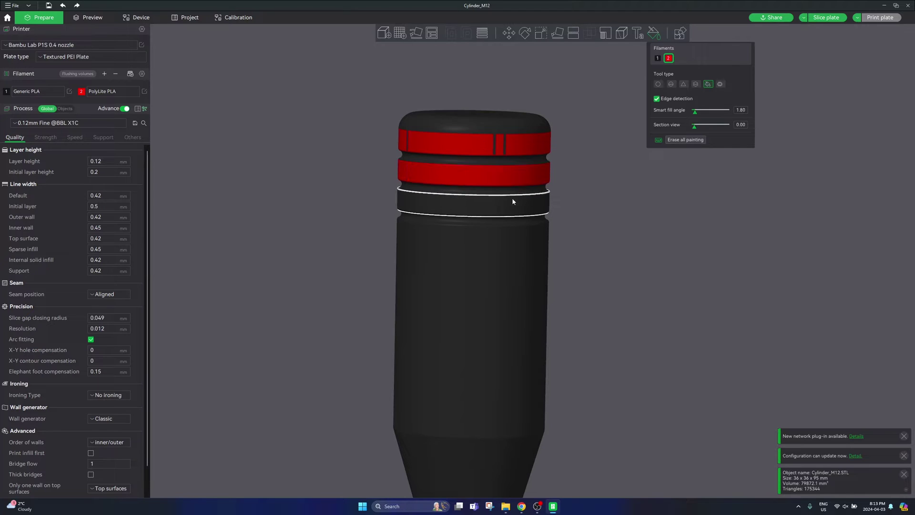
click(512, 201)
Step: Fill the remaining unpainted strips in the uppermost band with red filament 2
right_drag(621, 196, 650, 293)
scroll(652, 306, up, 3)
scroll(652, 306, up, 2)
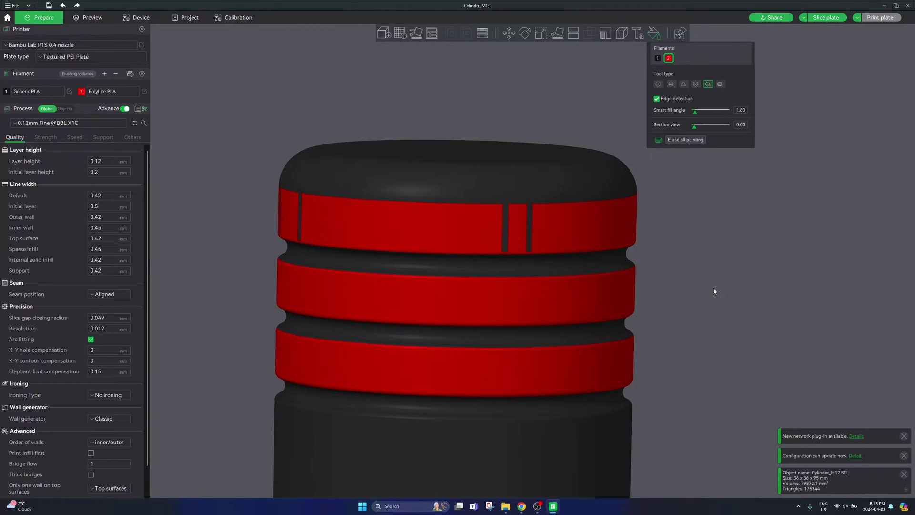
click(506, 223)
drag(508, 224, 561, 224)
click(469, 211)
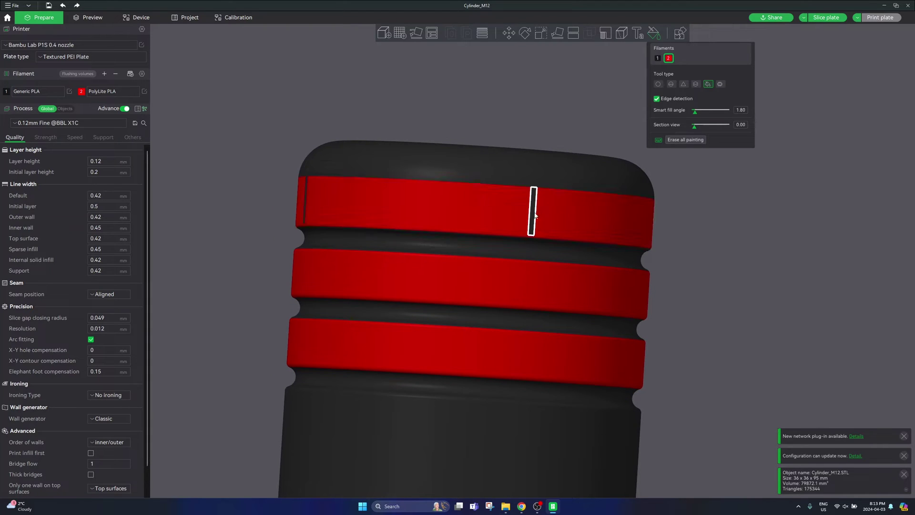
click(533, 211)
mouse_move(684, 256)
mouse_down()
mouse_move(725, 261)
mouse_move(707, 291)
mouse_move(572, 286)
mouse_up()
click(476, 204)
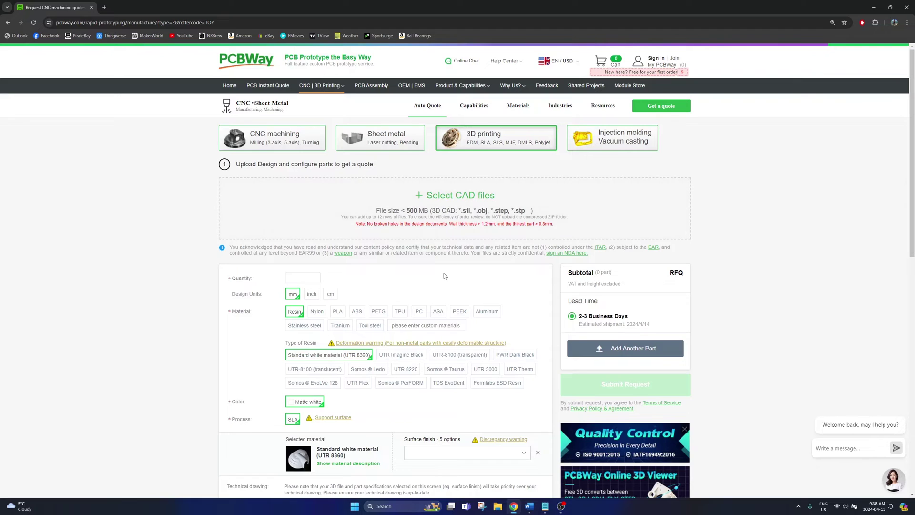
Step: Switch to the PCBWay website and open its 3D Printing quote page
scroll(435, 275, down, 1)
scroll(435, 280, up, 1)
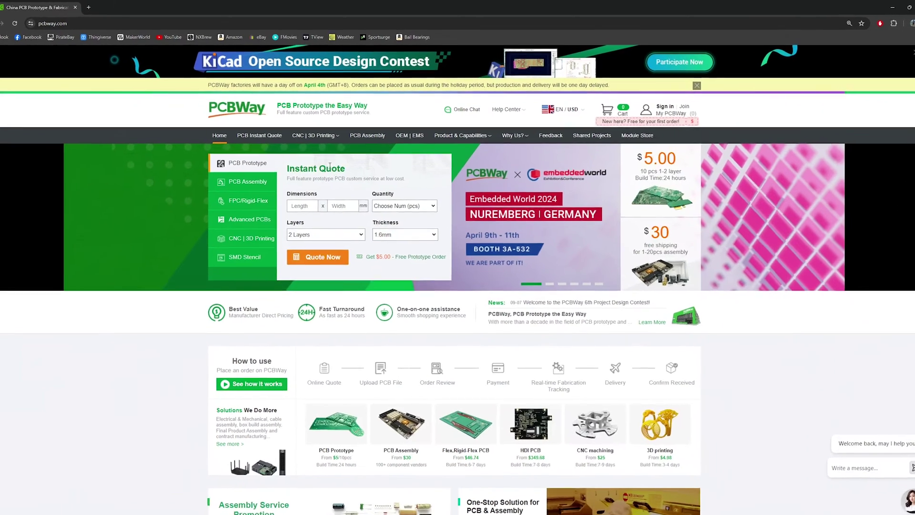
mouse_move(321, 129)
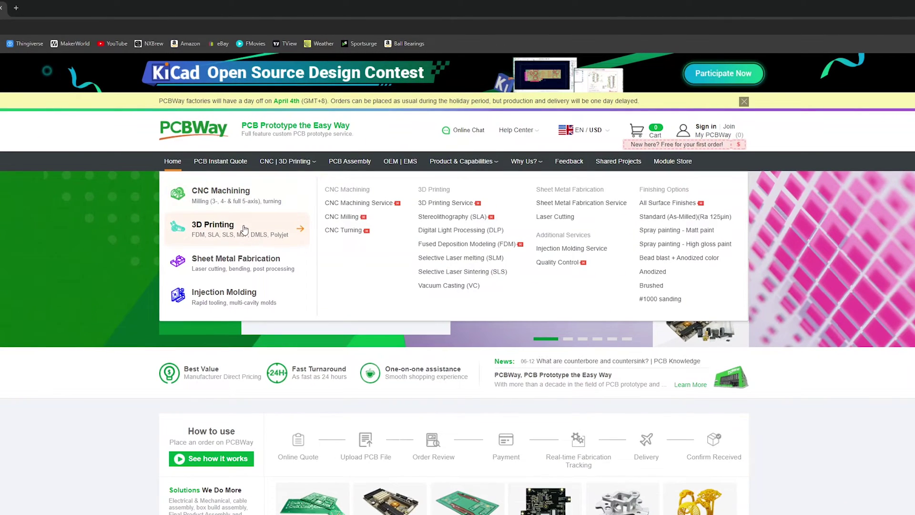
click(249, 226)
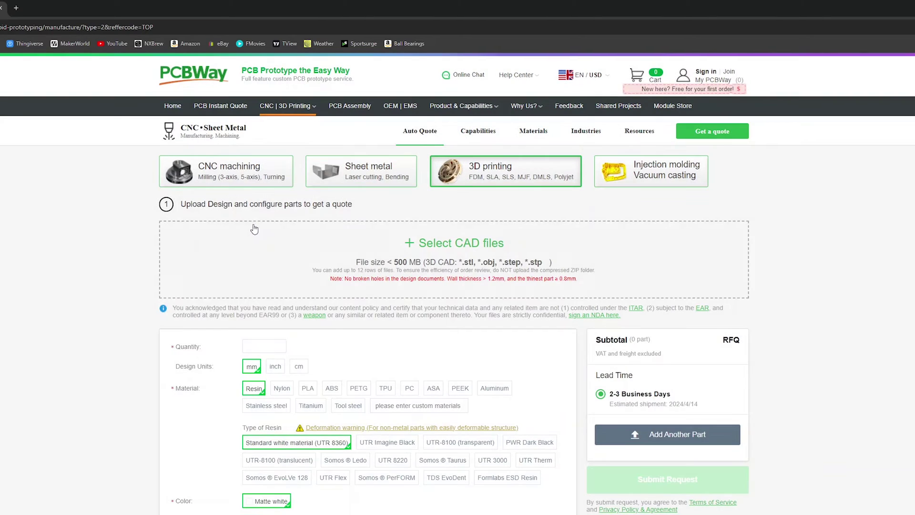
Step: Upload the Cylinder_M12 model for a 3D printing quote and submit the request
click(449, 248)
click(197, 344)
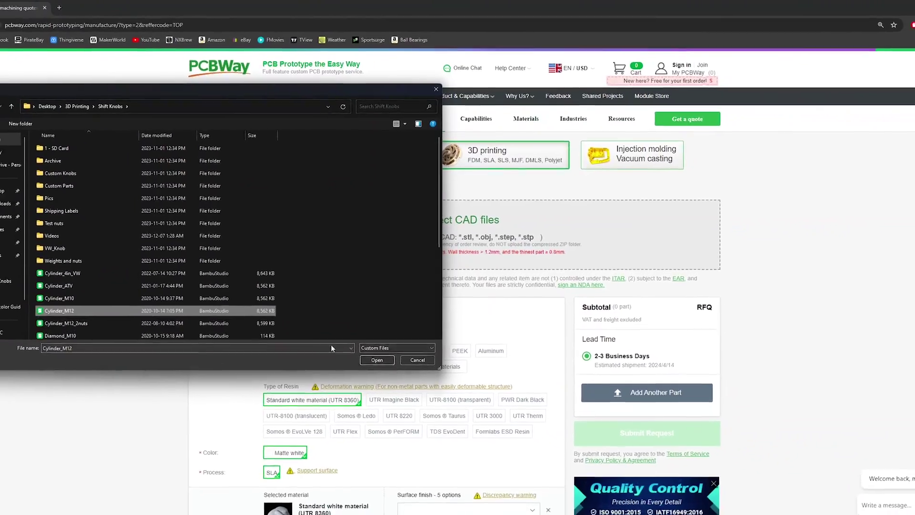
click(368, 398)
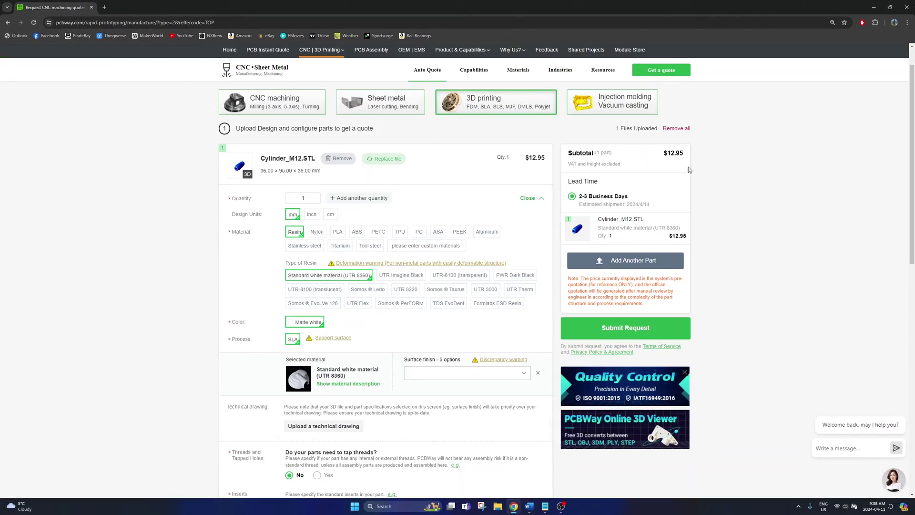
click(620, 329)
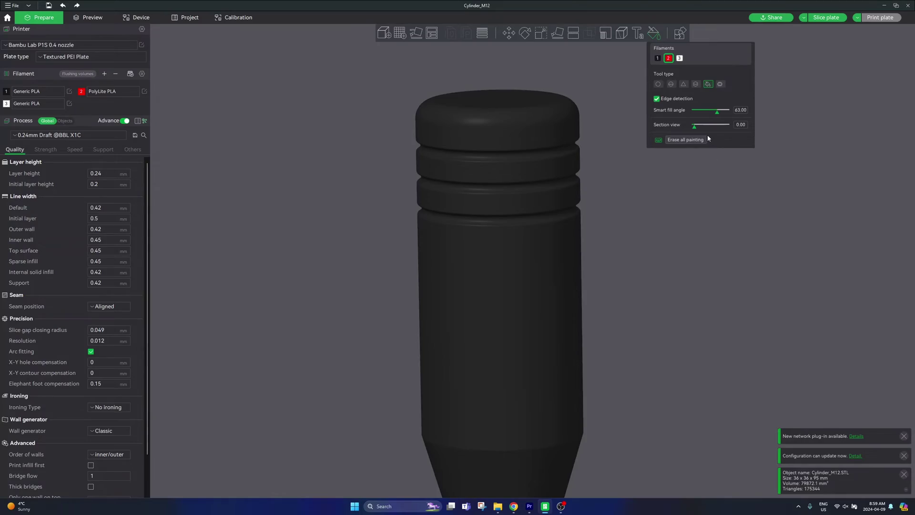
Step: Paint the three grooves near the cylinder's top with red filament 2 using a height range of 2.14
click(695, 85)
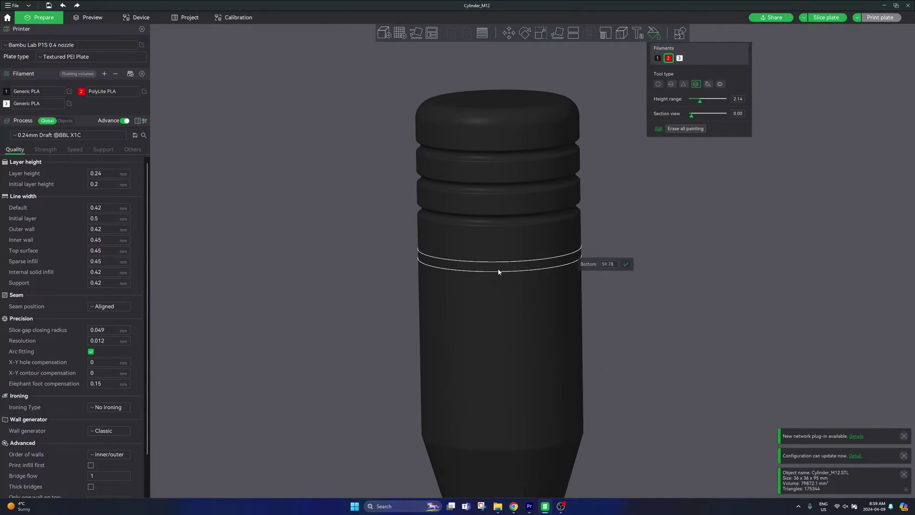
scroll(622, 298, up, 6)
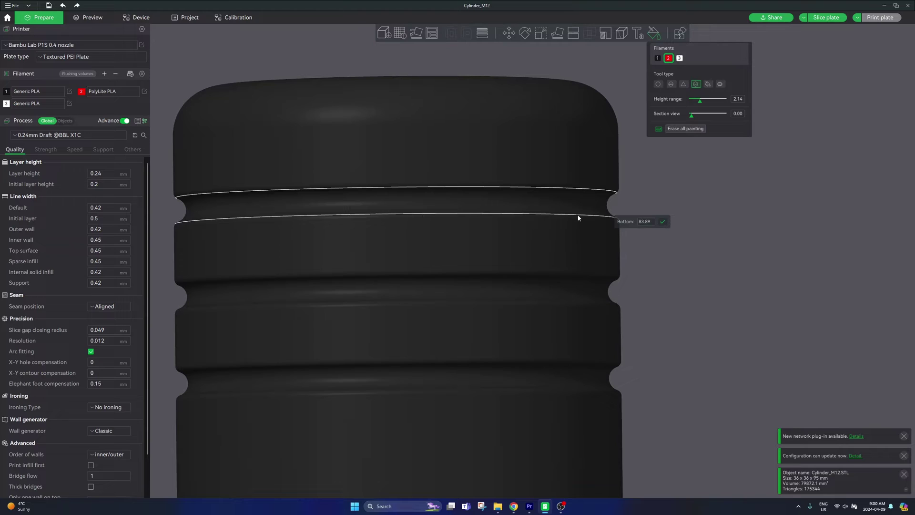
click(578, 218)
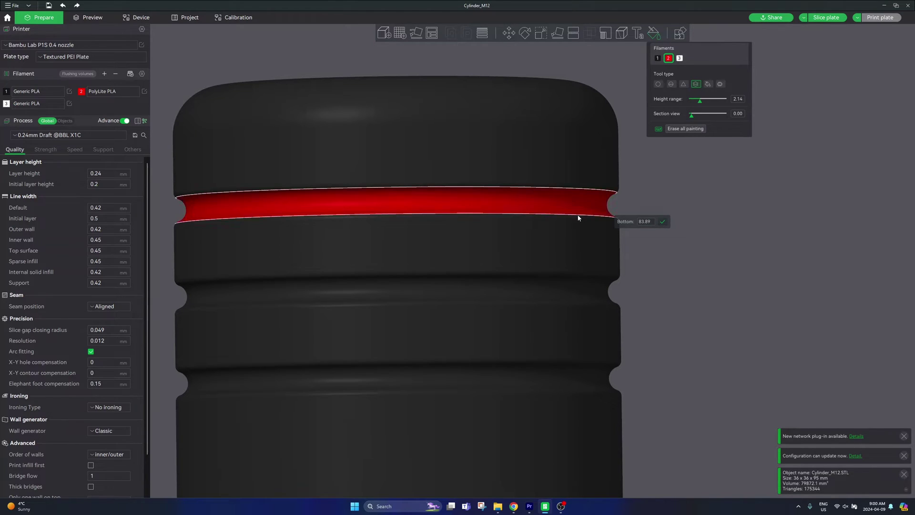
click(566, 307)
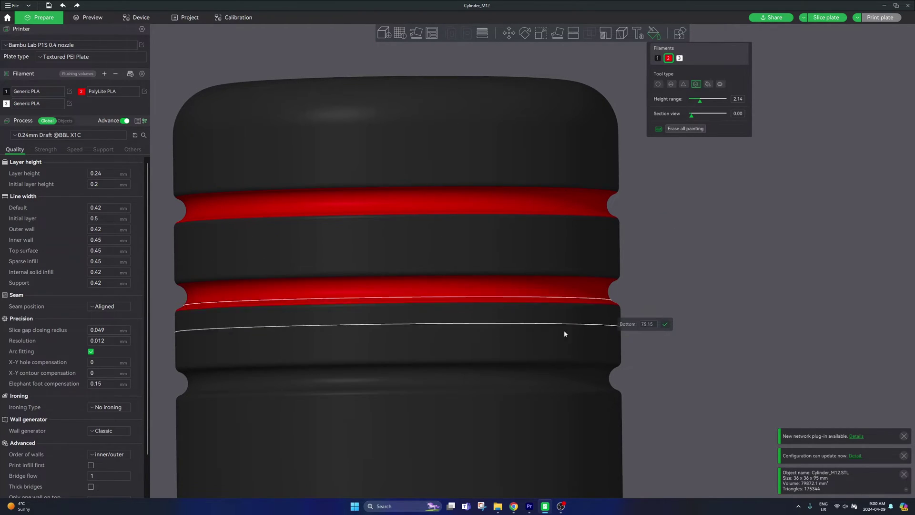
click(565, 387)
scroll(648, 330, down, 2)
scroll(650, 327, down, 12)
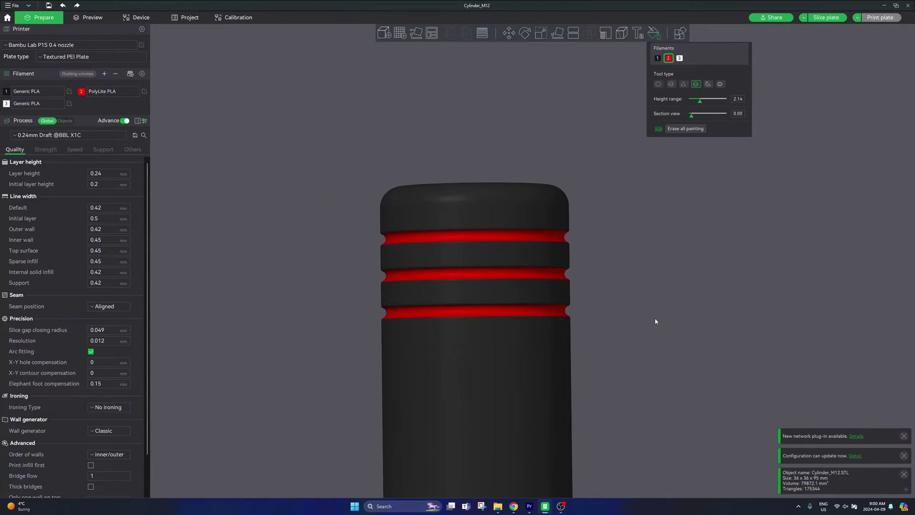
Step: Paint wide red bands around the cylinder's lower body using a height range of 6.13
drag(648, 318, 654, 325)
scroll(653, 325, up, 4)
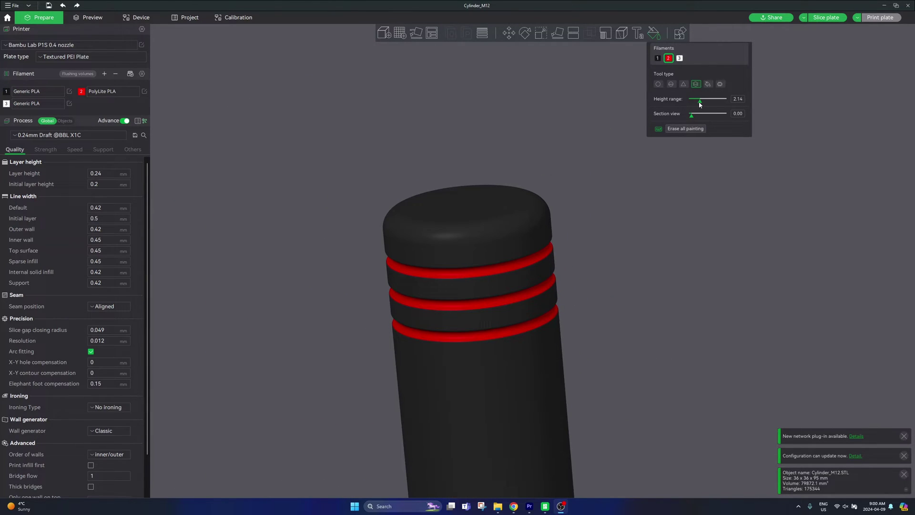
drag(700, 104, 704, 104)
scroll(670, 214, down, 2)
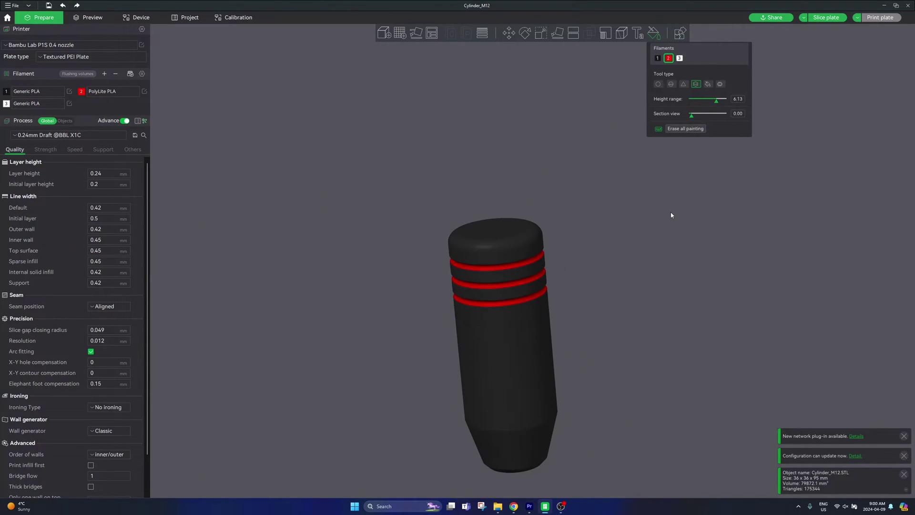
click(521, 378)
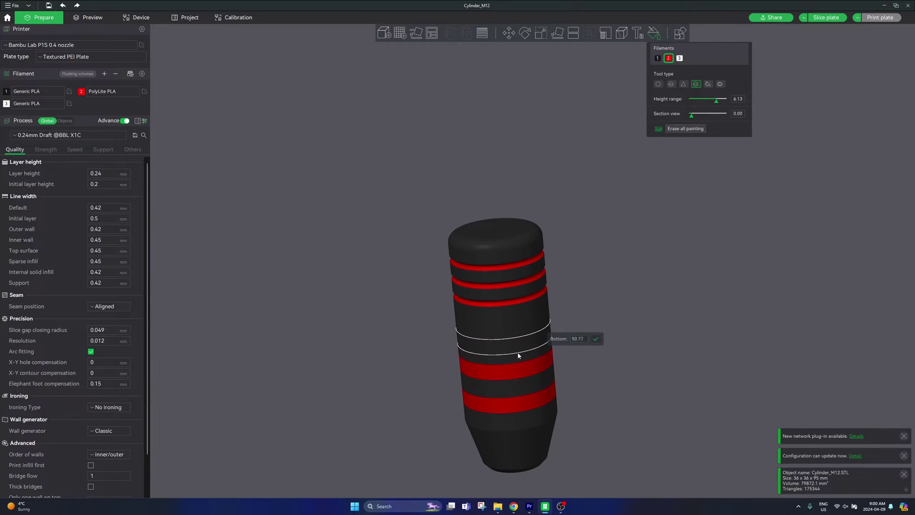
click(517, 341)
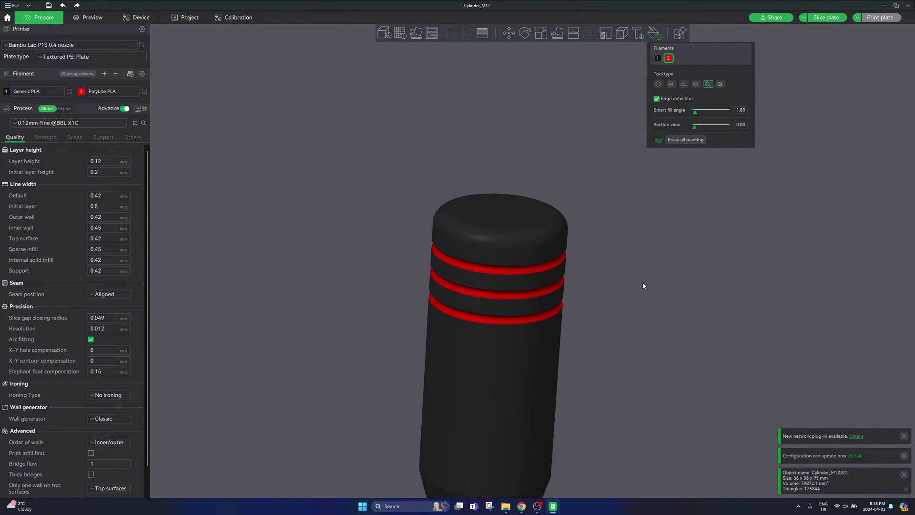
Step: Fill the cylinder's flat top face with red filament 2 at a smart fill angle of 1.80
click(503, 216)
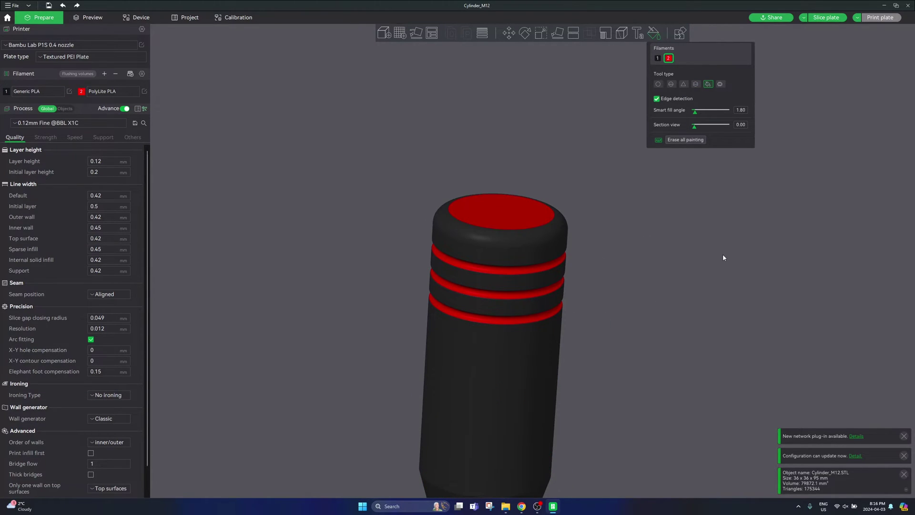
drag(629, 229, 604, 305)
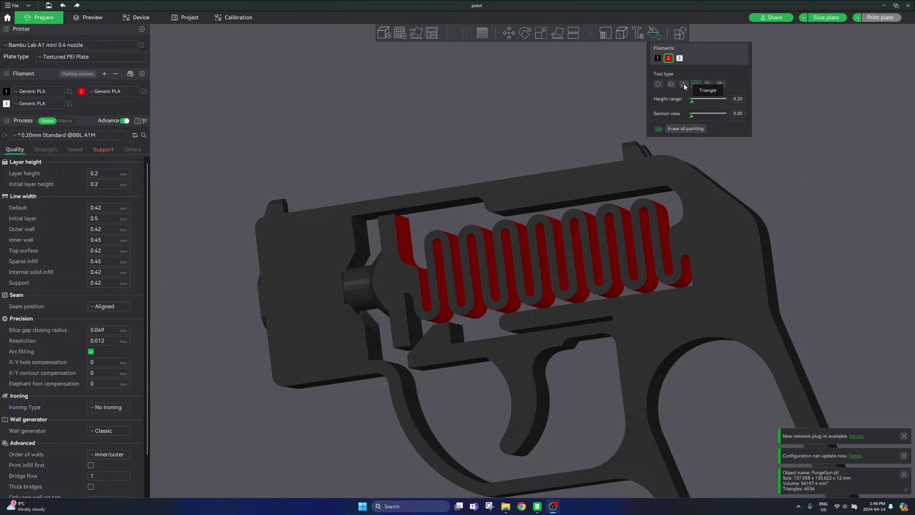
Step: Repaint the stray red faces on the block beside the pistol's spring with black filament 1 using the Triangle tool
click(683, 84)
middle_drag(506, 131, 640, 139)
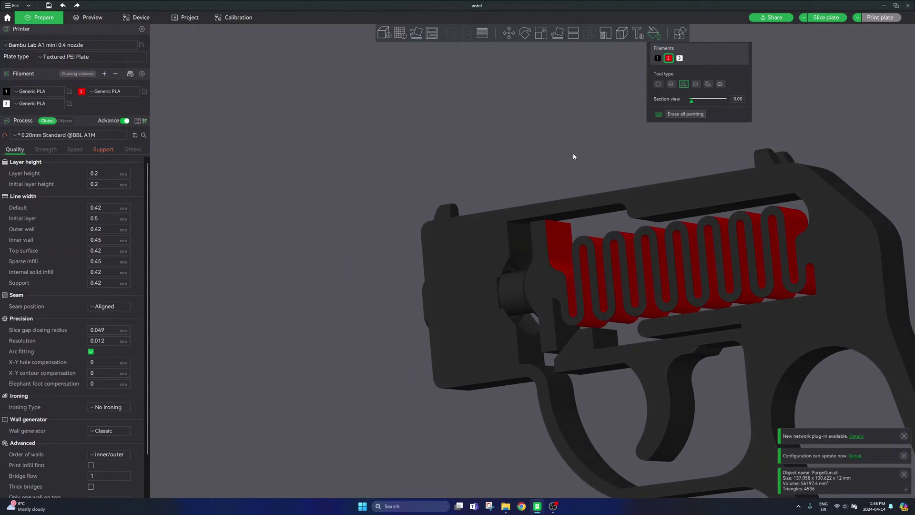
scroll(568, 237, up, 5)
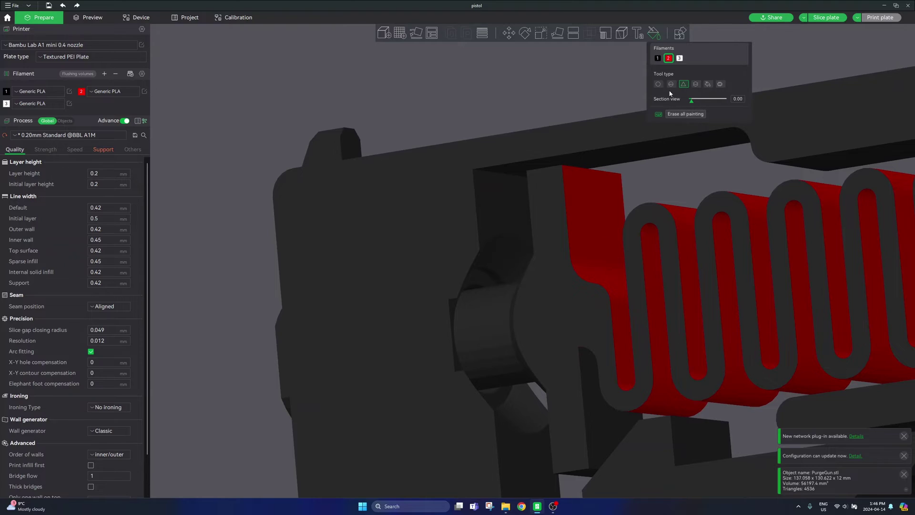
click(658, 58)
click(588, 181)
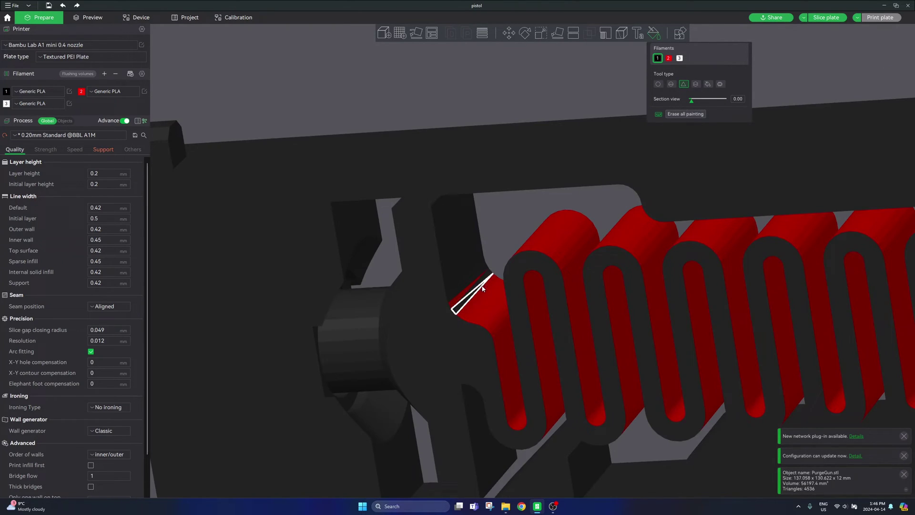
click(477, 286)
click(472, 299)
click(474, 306)
click(478, 305)
click(485, 300)
scroll(500, 291, down, 8)
drag(515, 255, 590, 322)
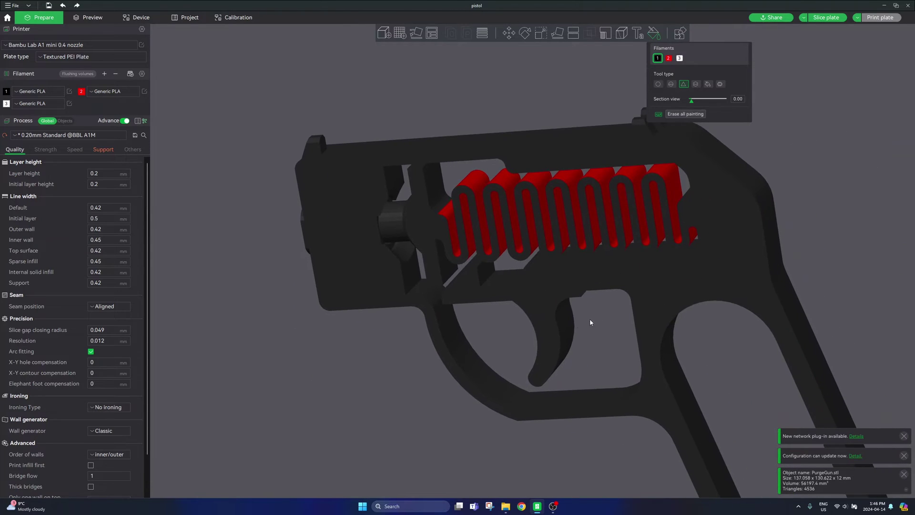
scroll(580, 309, up, 3)
drag(593, 289, 570, 300)
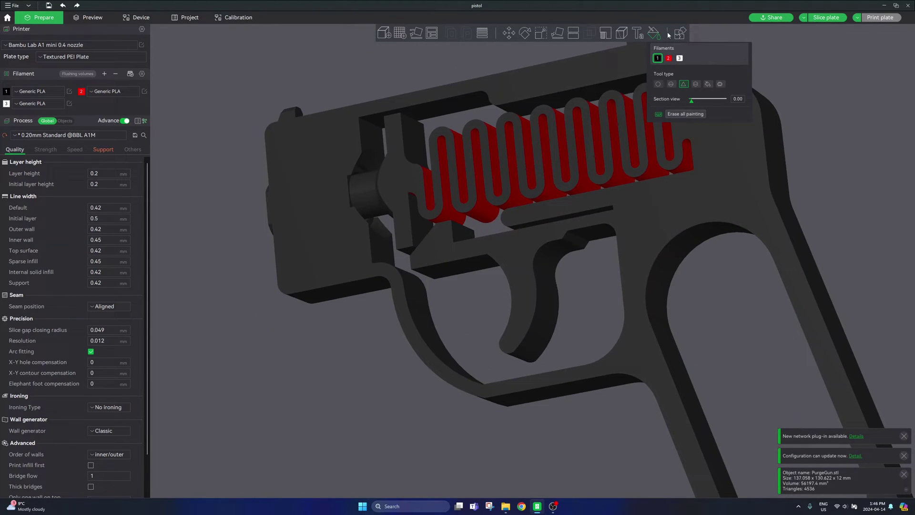
Step: Try filling the pistol's trigger with white filament 3 using edge detection and a smart fill angle of 0.00
click(679, 57)
click(708, 84)
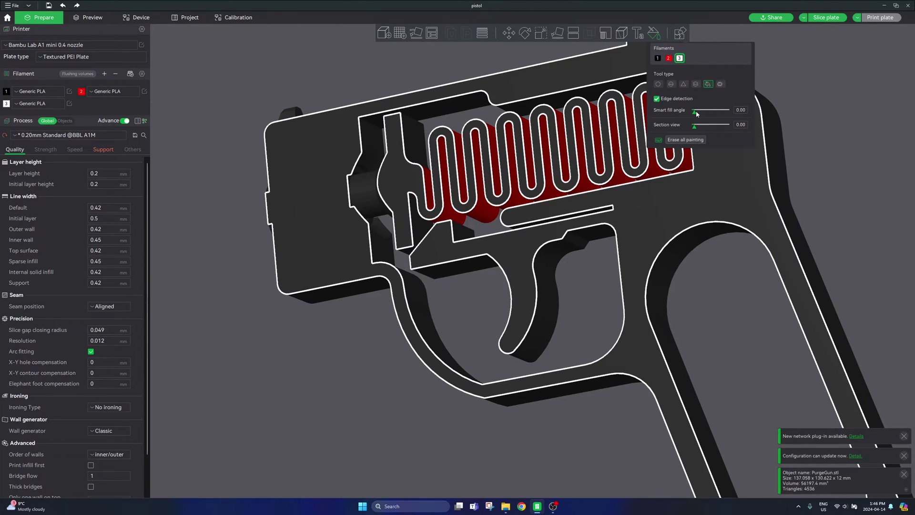
mouse_move(695, 113)
mouse_down()
mouse_move(704, 115)
mouse_move(691, 115)
mouse_up()
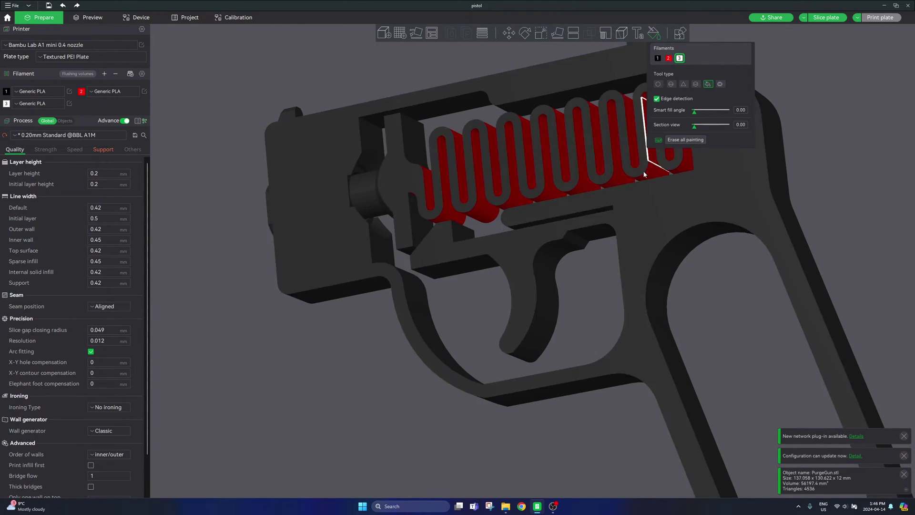
click(526, 309)
drag(886, 229, 656, 201)
scroll(541, 274, up, 5)
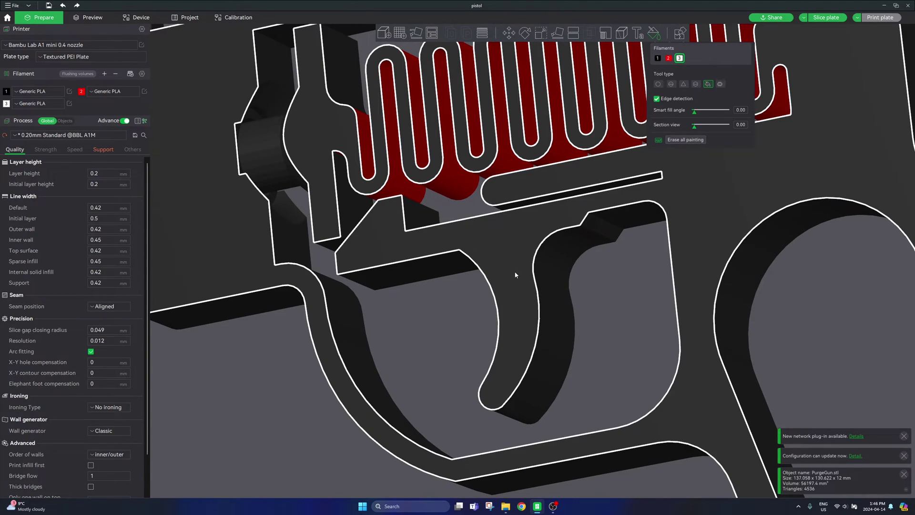
Step: Paint the pistol's trigger with white filament 3 using the Triangle tool and inspect the painted faces
click(683, 85)
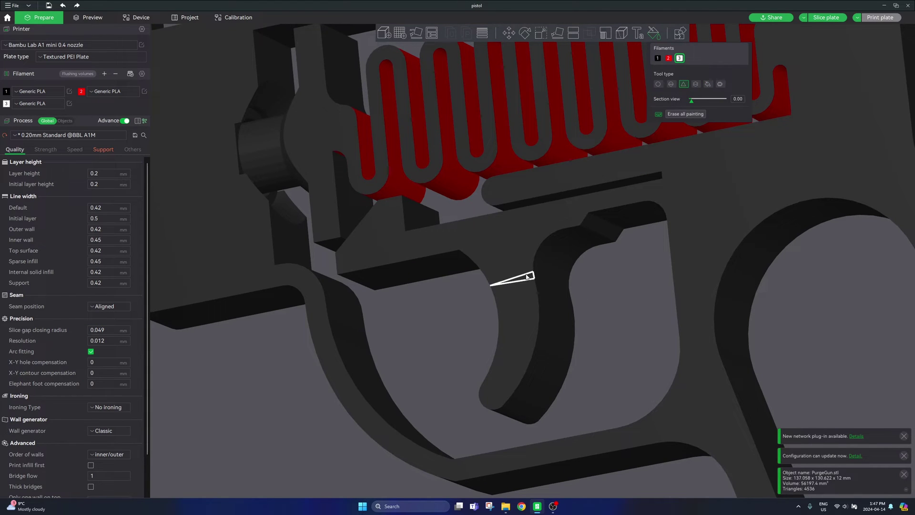
mouse_move(524, 285)
mouse_down()
mouse_move(521, 344)
mouse_move(517, 288)
mouse_move(501, 260)
mouse_move(529, 252)
mouse_move(565, 270)
mouse_move(557, 312)
mouse_move(498, 413)
mouse_move(532, 264)
mouse_move(616, 298)
mouse_up()
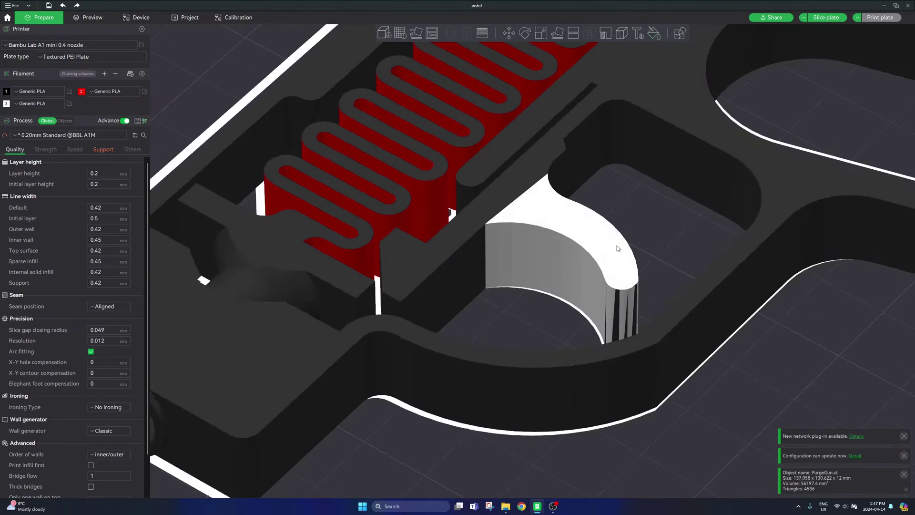
scroll(616, 245, up, 8)
drag(736, 305, 727, 300)
drag(678, 329, 646, 358)
mouse_move(762, 285)
mouse_down()
mouse_move(680, 259)
mouse_move(596, 270)
mouse_up()
scroll(595, 270, down, 10)
scroll(595, 269, down, 3)
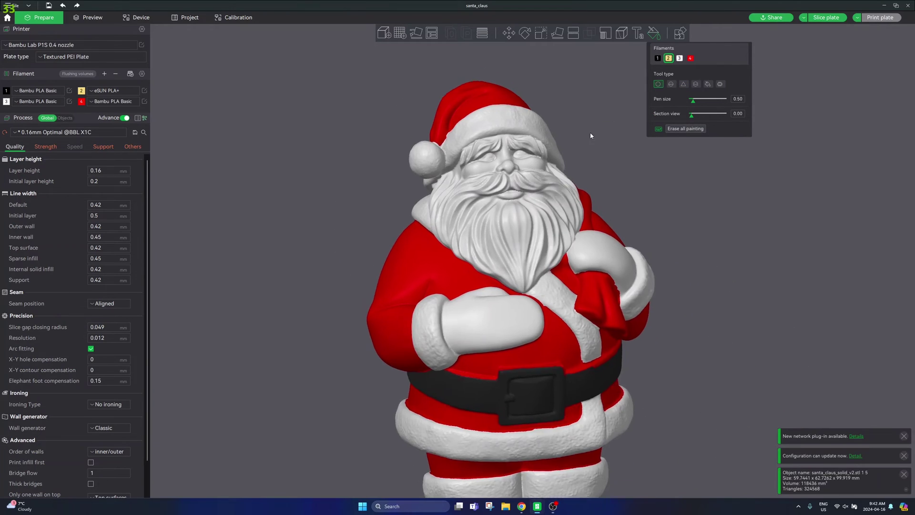
Step: Paint Santa's nose and cheeks with tan filament 2 and the eyes with black filament 1 at pen size 0.50
scroll(632, 345, up, 8)
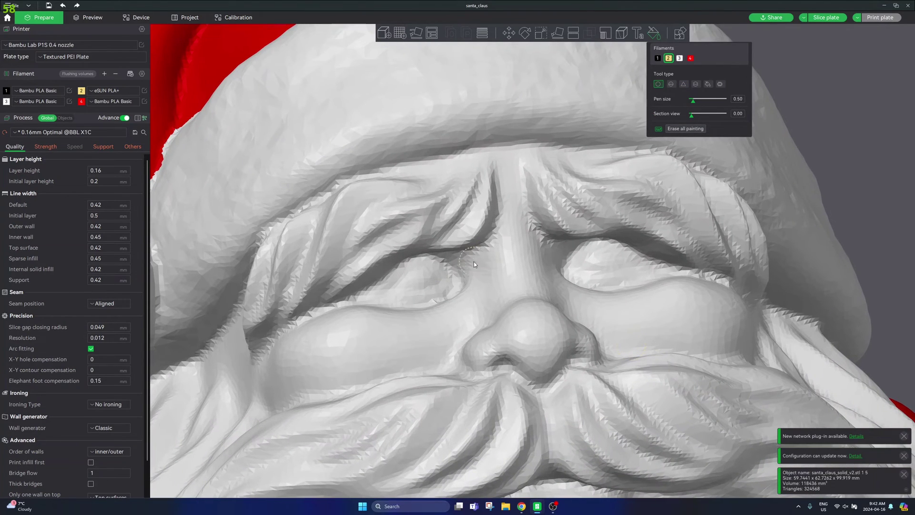
mouse_move(473, 262)
mouse_down()
mouse_move(457, 314)
mouse_move(317, 333)
mouse_move(280, 401)
mouse_move(448, 357)
mouse_move(342, 364)
mouse_move(715, 344)
mouse_move(745, 330)
mouse_move(596, 291)
mouse_move(549, 253)
mouse_move(498, 239)
mouse_move(491, 351)
mouse_move(696, 327)
mouse_move(587, 329)
mouse_up()
click(658, 58)
mouse_move(599, 250)
mouse_down()
mouse_move(575, 255)
mouse_move(573, 276)
mouse_move(575, 265)
mouse_move(625, 273)
mouse_move(643, 257)
mouse_up()
key(ctrl+z)
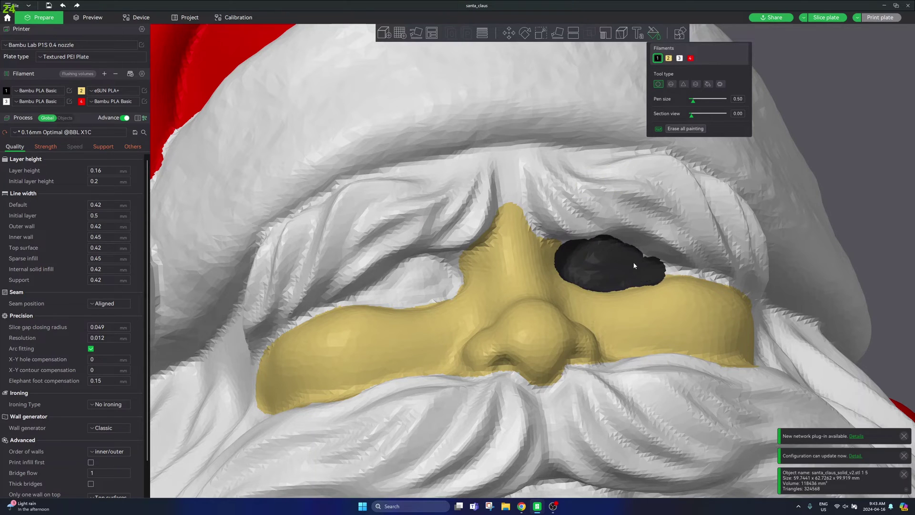
drag(429, 267, 408, 279)
scroll(408, 278, down, 2)
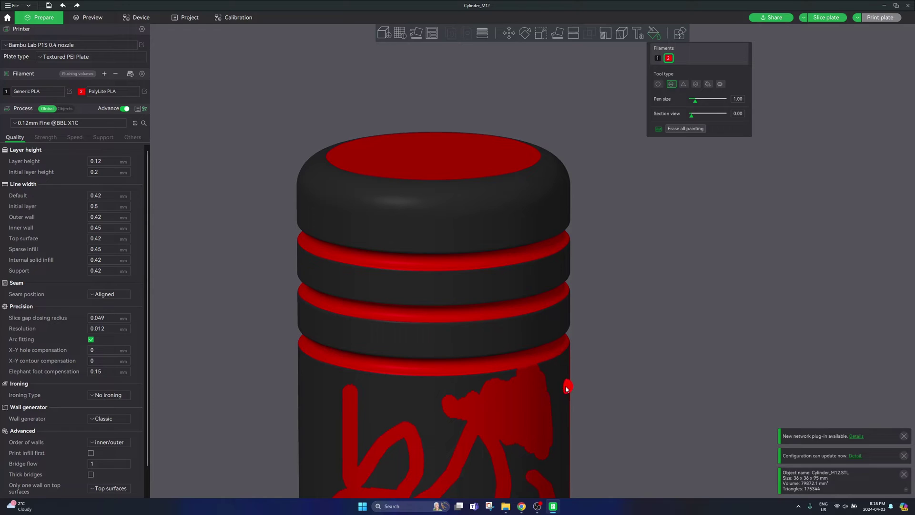
Step: Brush red over the cylinder's grooves and top edge with a 1.00 sphere pen, and erase all painting
scroll(567, 386, up, 2)
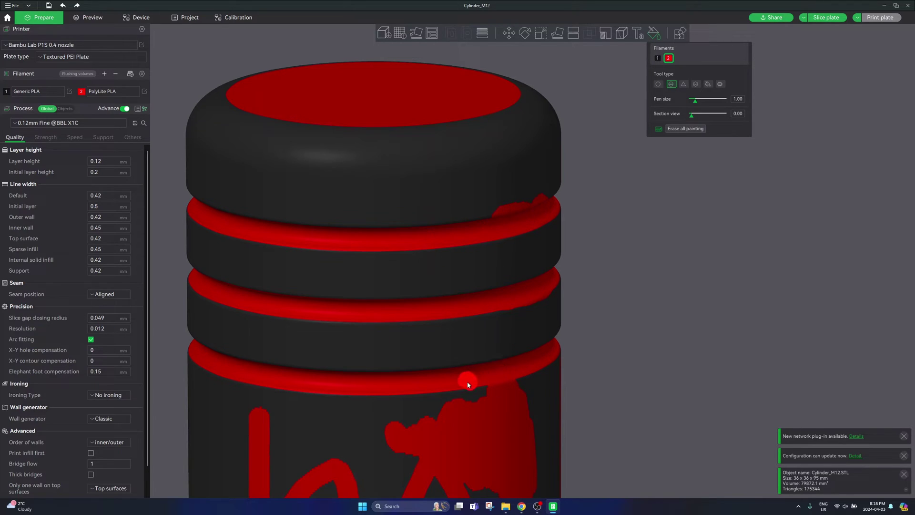
scroll(613, 273, down, 3)
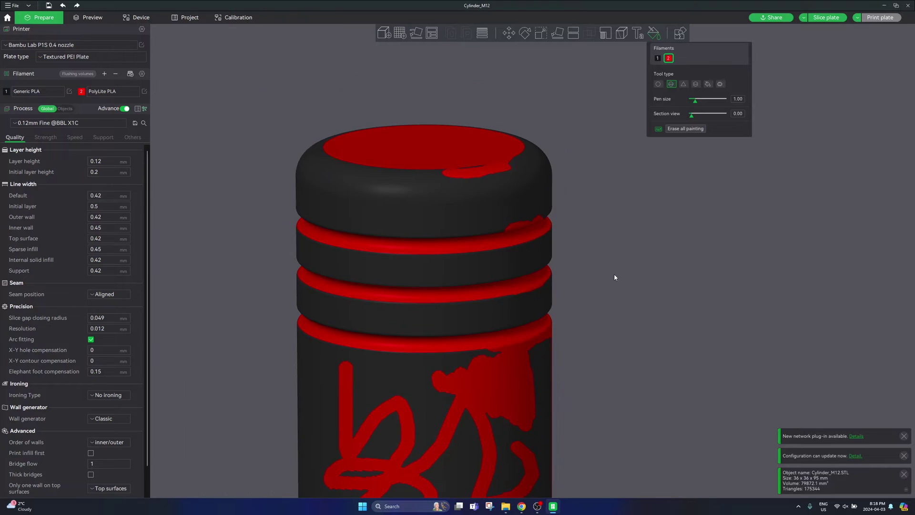
scroll(614, 276, down, 2)
click(695, 130)
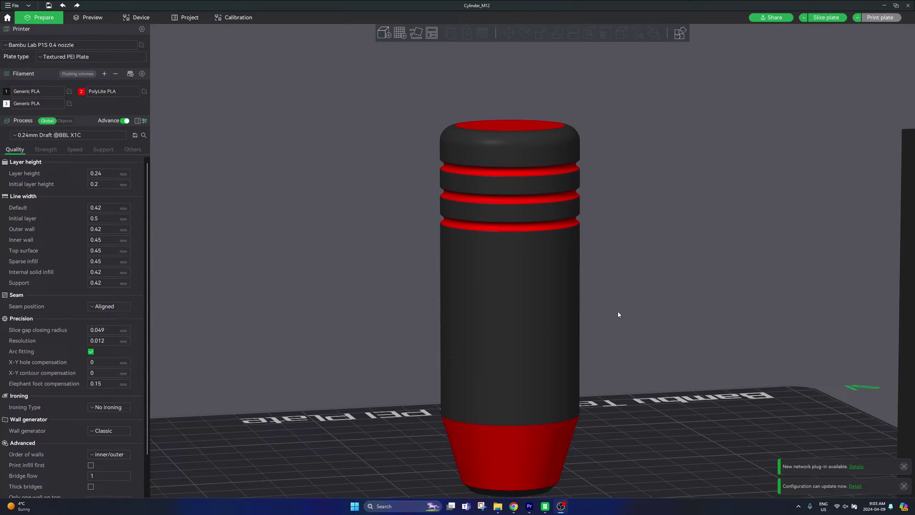
Step: Add the surface text SUBSCRIBE to the painted cylinder and move it down to the middle of the body
click(537, 323)
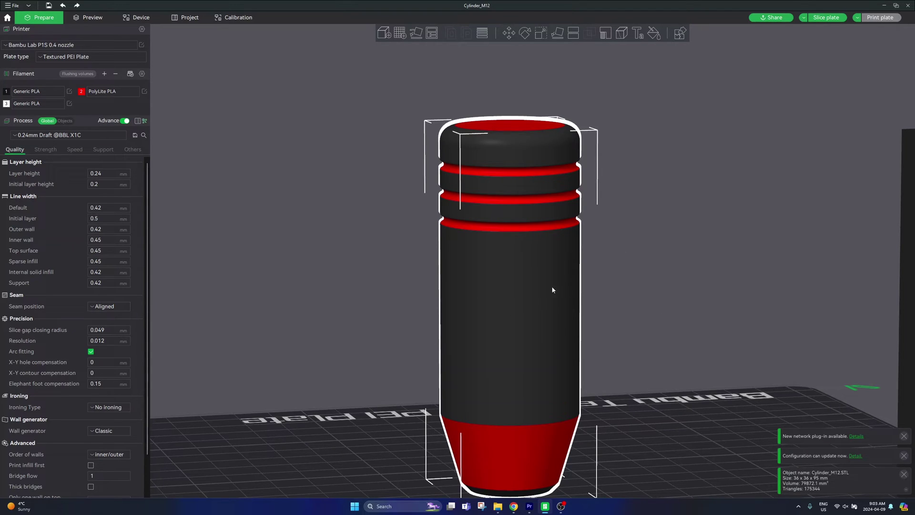
click(638, 33)
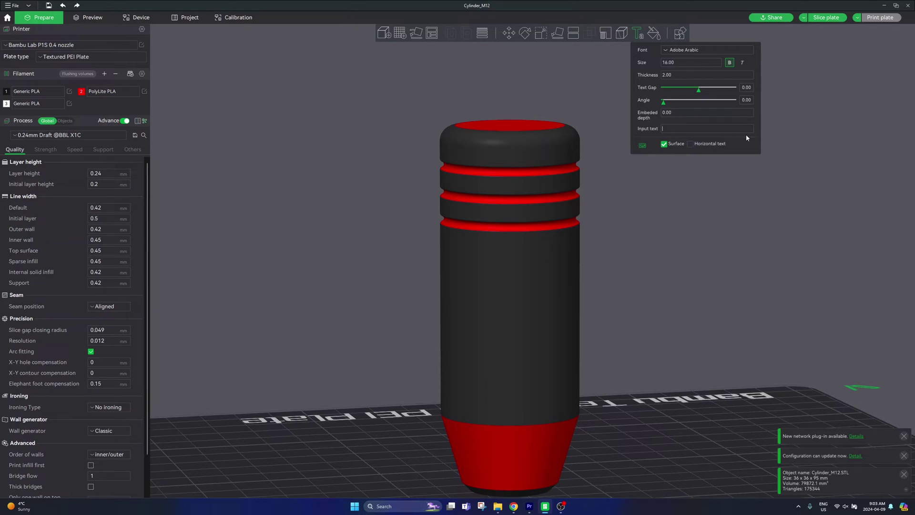
text(SUBSCR)
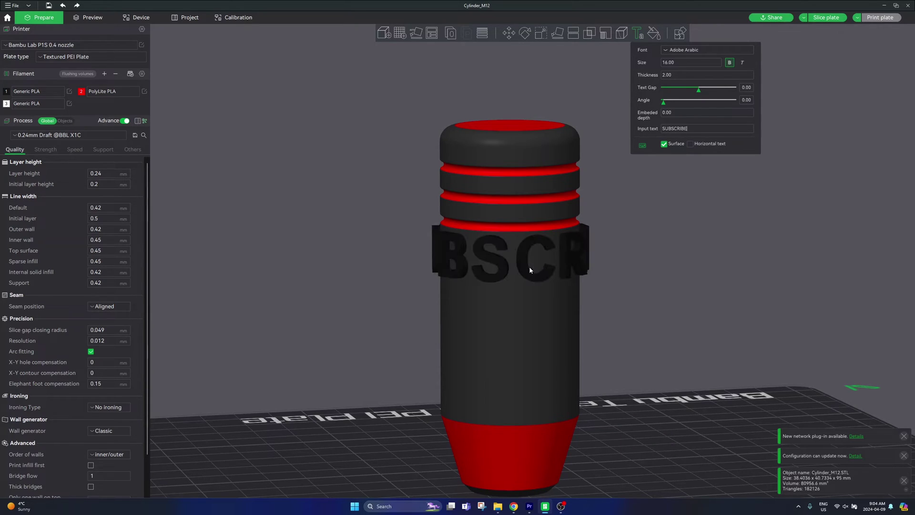
text(IBE)
mouse_move(511, 323)
mouse_down()
mouse_move(507, 368)
mouse_move(509, 290)
mouse_move(513, 354)
mouse_move(509, 335)
mouse_up()
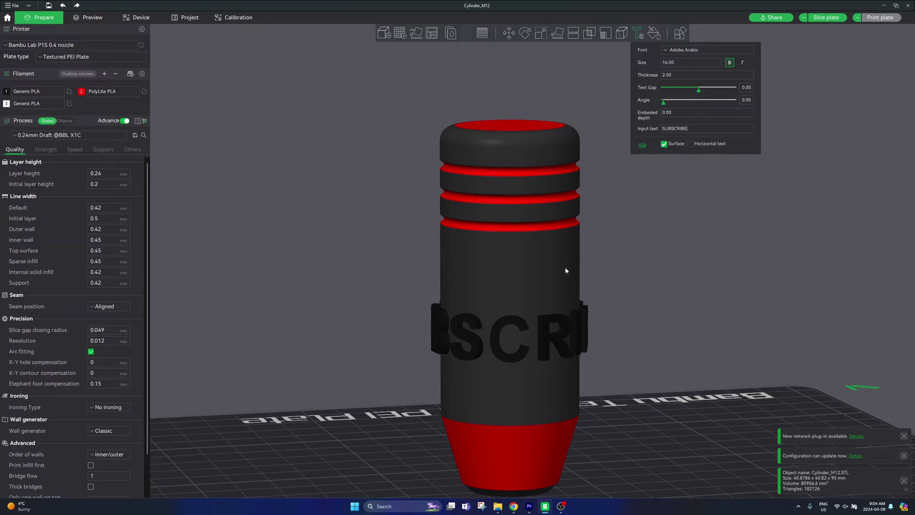
Step: Set the text size to 8 and place SUBSCRIBE around the middle of the cylinder's body
drag(663, 102, 669, 103)
click(680, 65)
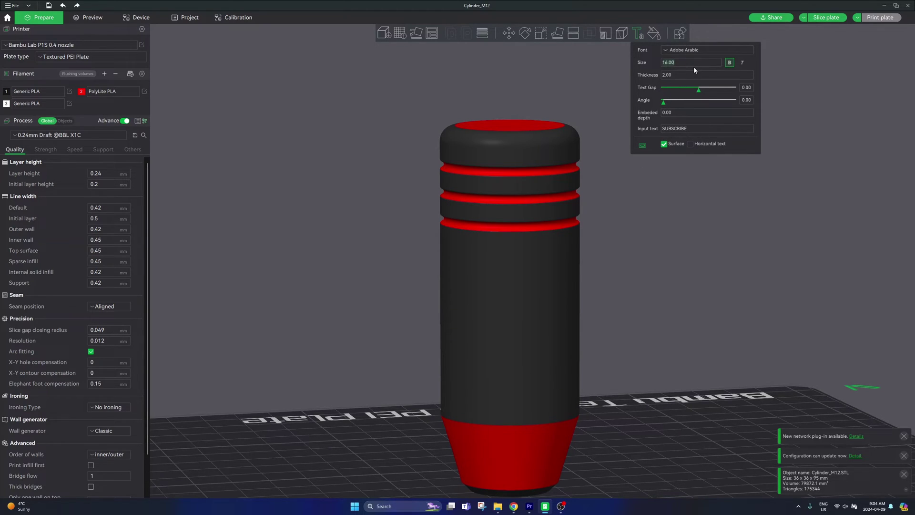
click(522, 315)
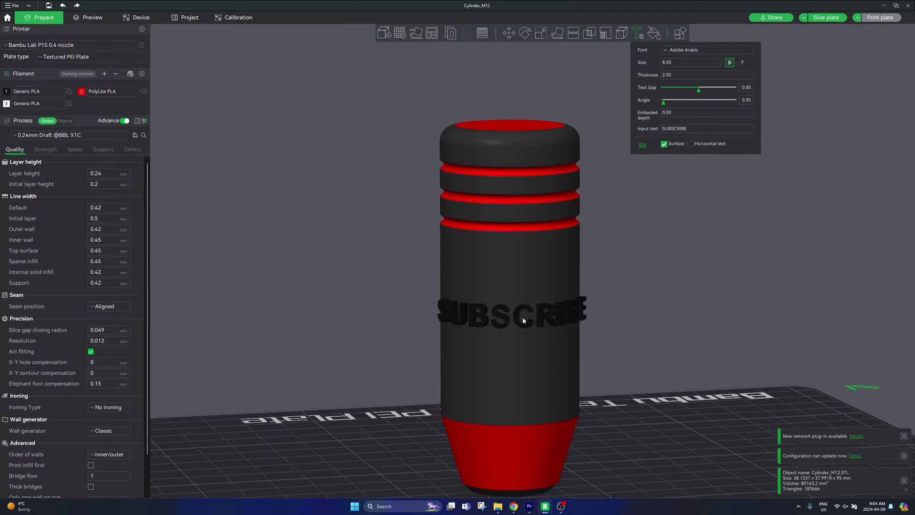
drag(521, 316, 519, 306)
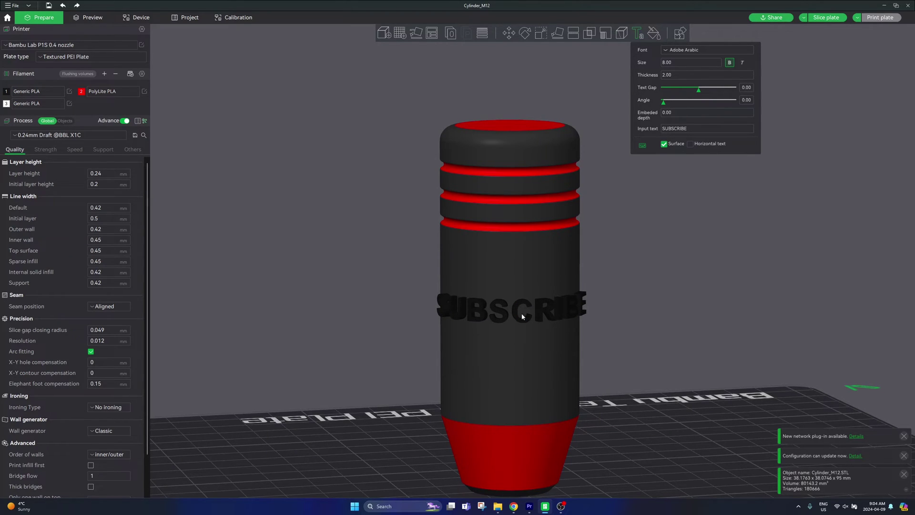
Step: Place the SUBSCRIBE text on the middle of the cylinder's body and leave the text tool
click(522, 313)
scroll(740, 312, down, 2)
drag(671, 320, 664, 322)
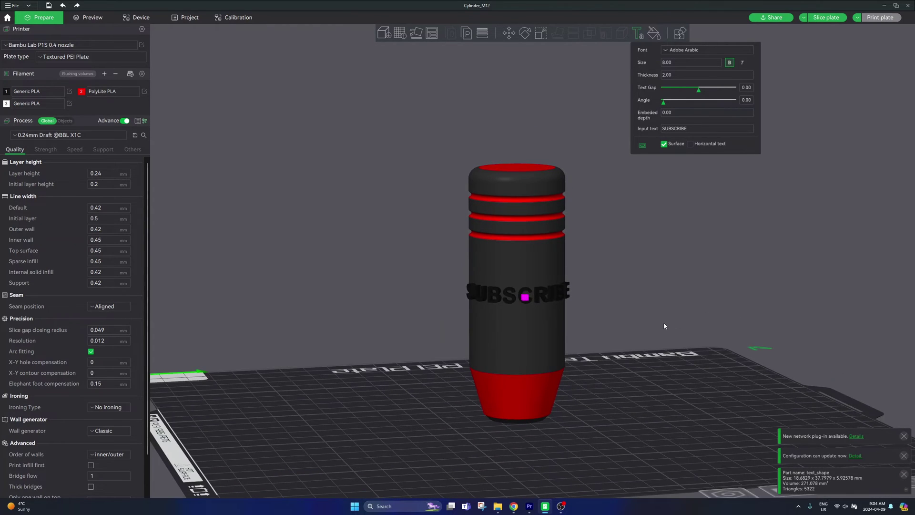
mouse_move(604, 359)
mouse_down()
mouse_move(631, 354)
mouse_move(590, 358)
mouse_move(636, 363)
mouse_move(615, 348)
mouse_up()
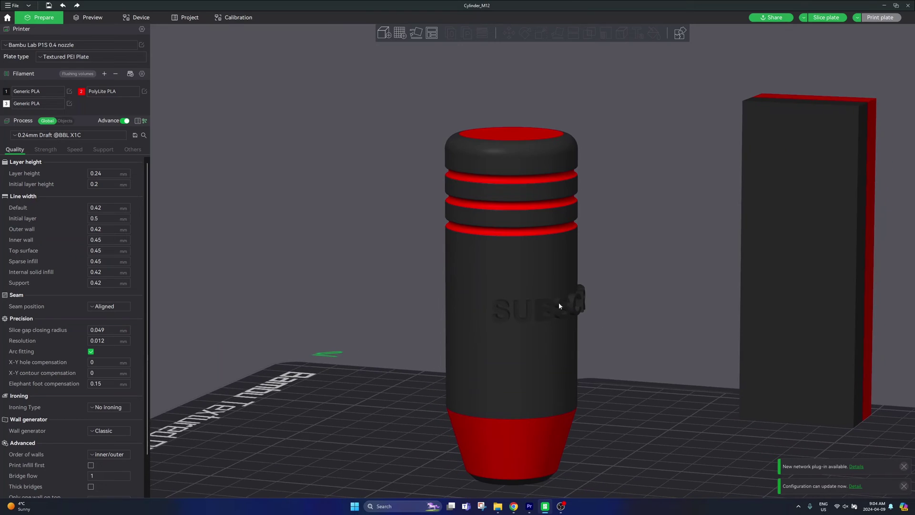
Step: Color paint the front faces of the B and second S in SUBSCRIBE with red filament 2, using edge-detecting smart fill
click(524, 262)
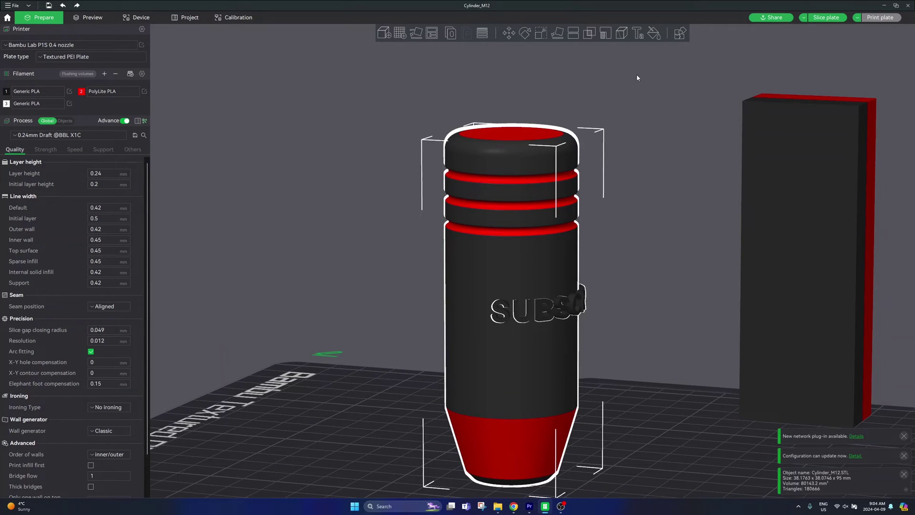
click(654, 33)
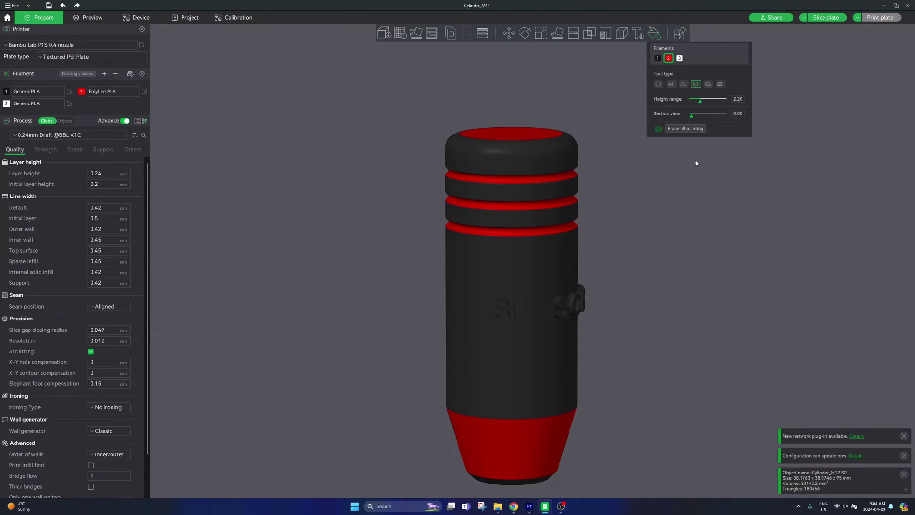
click(708, 85)
scroll(556, 331, up, 2)
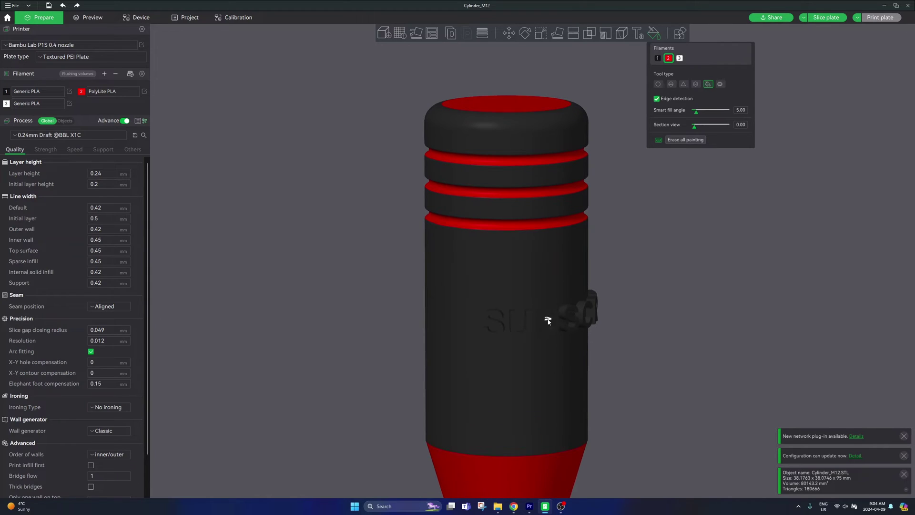
click(548, 322)
click(566, 315)
scroll(567, 315, up, 3)
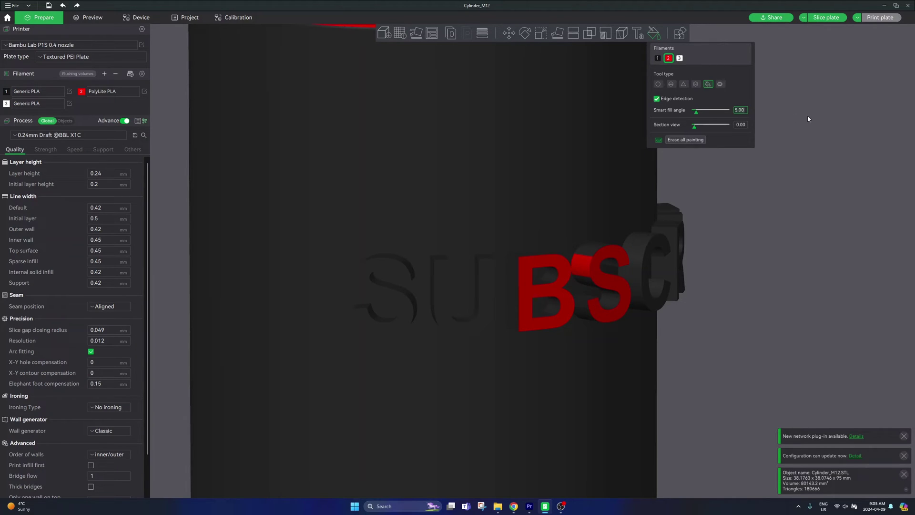
Step: Set the smart fill angle to 15 and fill the curved sides of the second S with red filament 2
key(BackSpace)
key(BackSpace)
key(BackSpace)
key(BackSpace)
text(15)
key(Return)
click(585, 254)
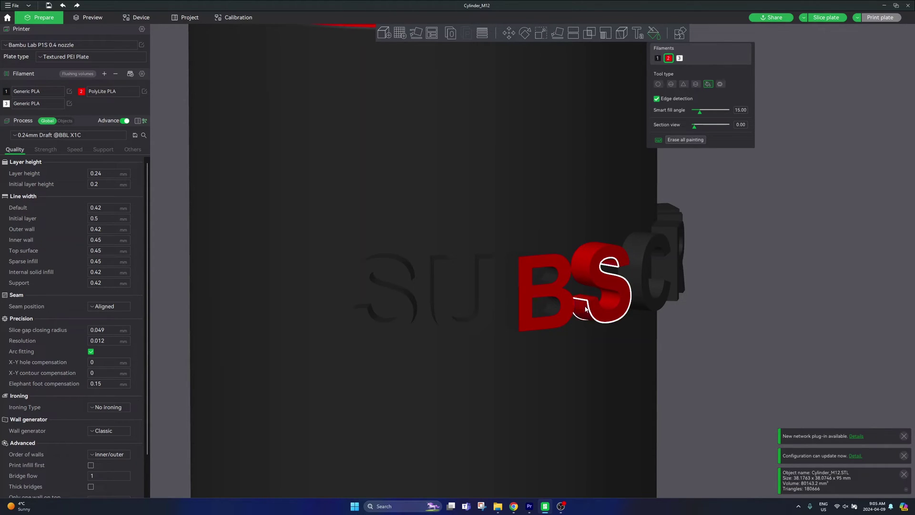
Step: Fill the C, U and first S, the nearby R faces and the side of the first B with red
click(649, 260)
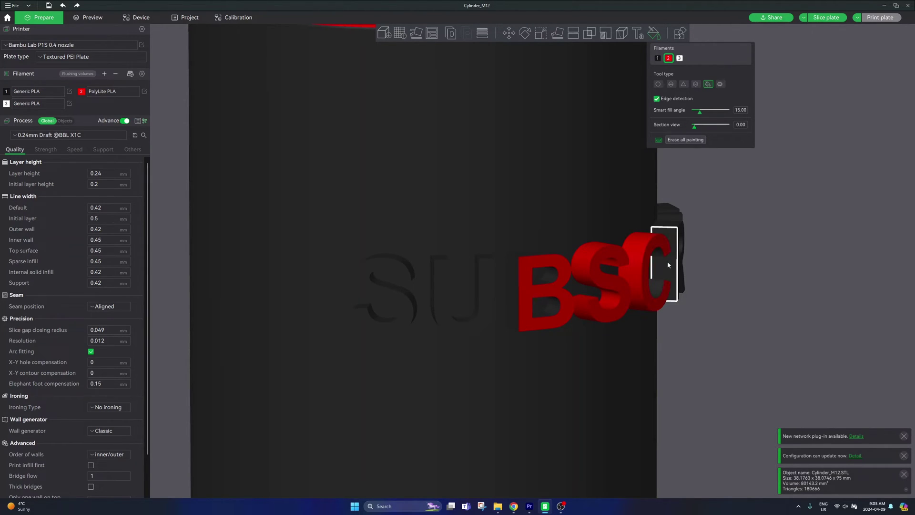
click(667, 265)
click(673, 223)
click(484, 291)
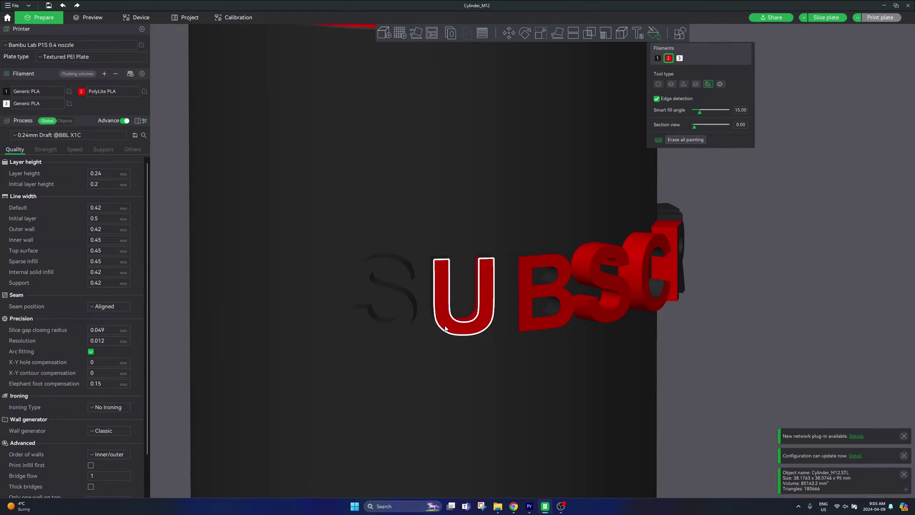
click(386, 296)
drag(391, 362, 780, 320)
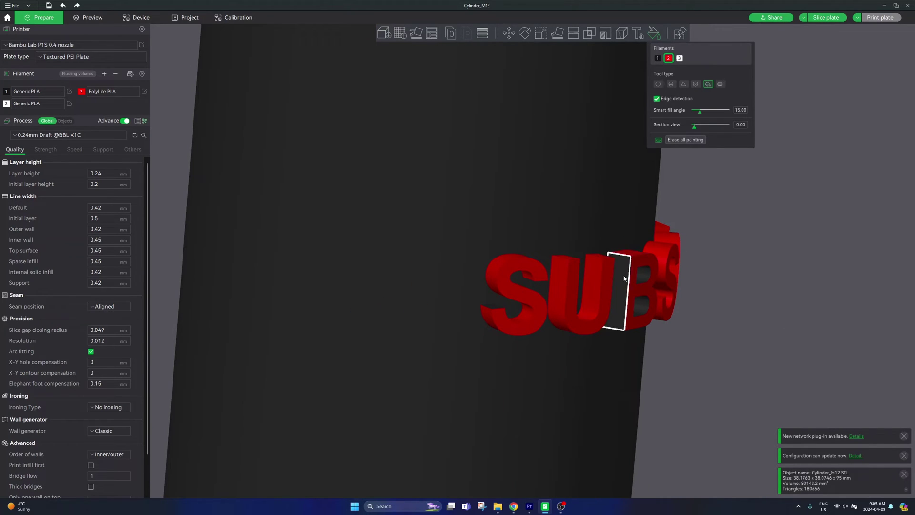
click(623, 281)
Step: Fill the I, second B and E at the end of SUBSCRIBE with red
drag(691, 286, 531, 302)
scroll(435, 300, down, 8)
scroll(576, 265, up, 8)
click(555, 233)
click(579, 227)
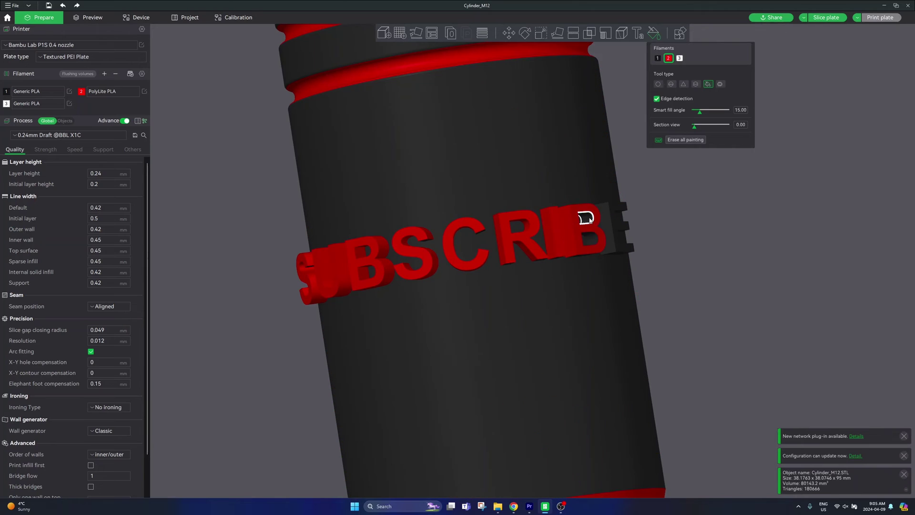
click(615, 224)
Step: Fill the remaining black side faces of the end letters of SUBSCRIBE with red and finish color painting
drag(686, 267, 548, 276)
click(391, 261)
click(439, 245)
click(440, 265)
click(445, 288)
drag(676, 305, 763, 305)
click(465, 253)
click(535, 160)
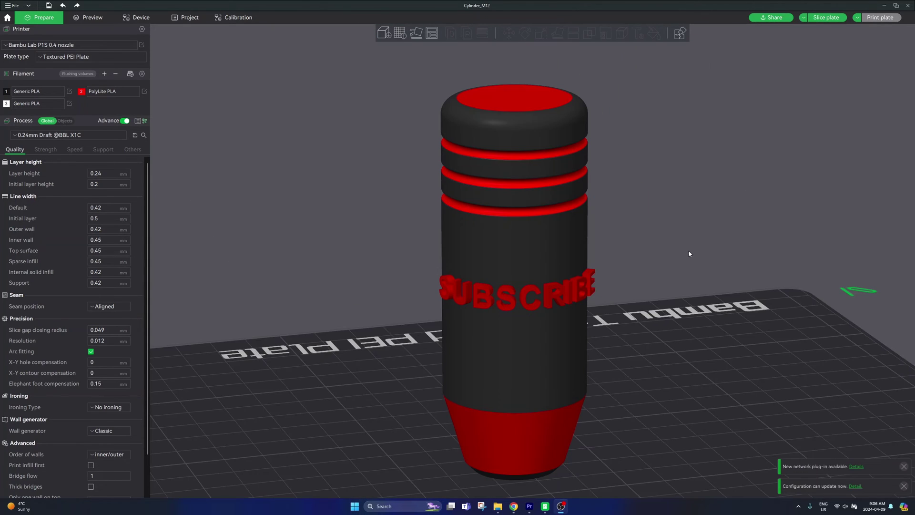
Step: Set the multiplier of the flushing volumes for filament change to 0.6 and apply it
scroll(613, 290, down, 4)
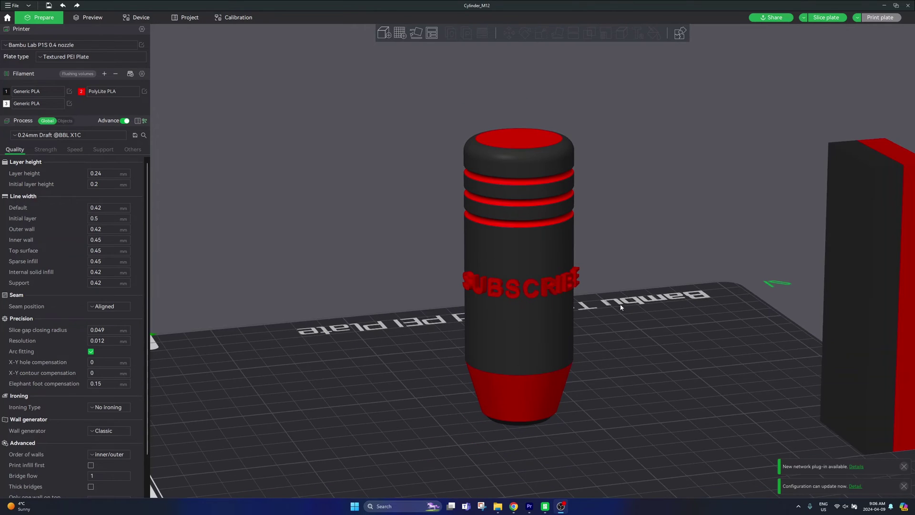
scroll(616, 299, up, 5)
scroll(618, 302, down, 3)
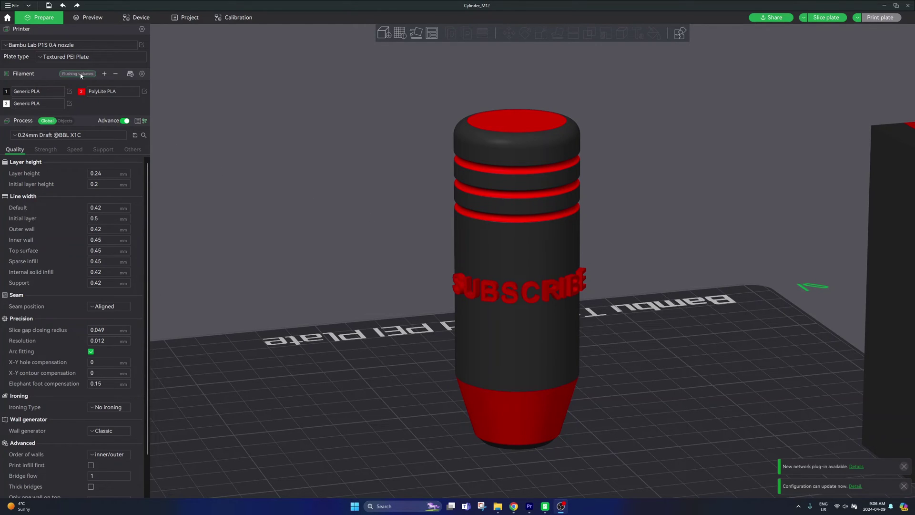
click(68, 75)
drag(445, 245, 307, 237)
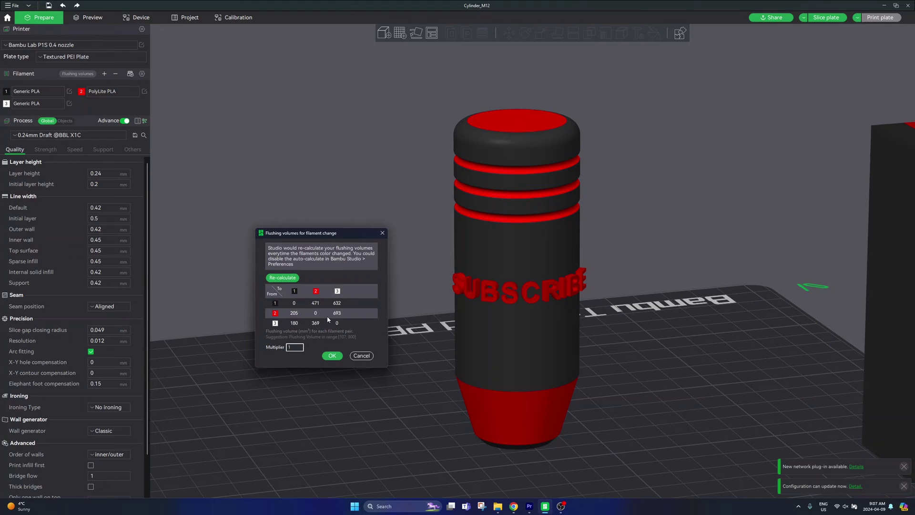
click(295, 349)
key(BackSpace)
click(334, 336)
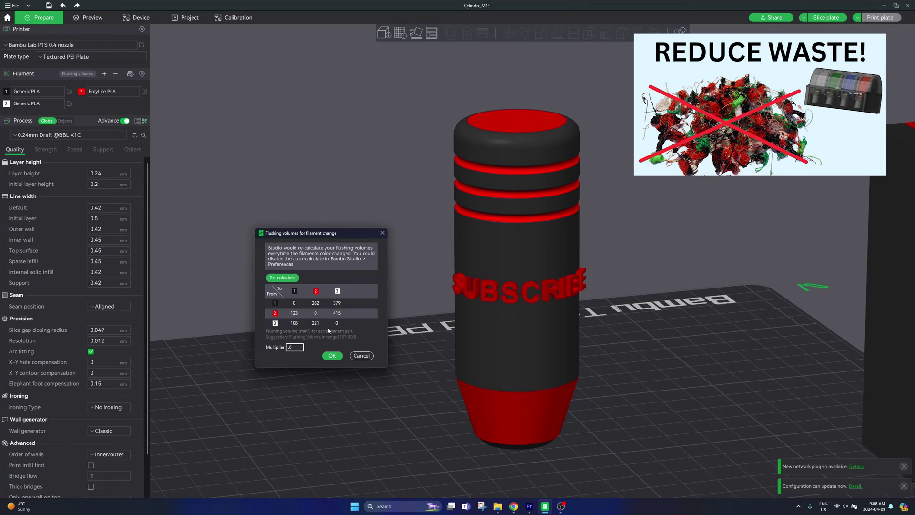
click(338, 355)
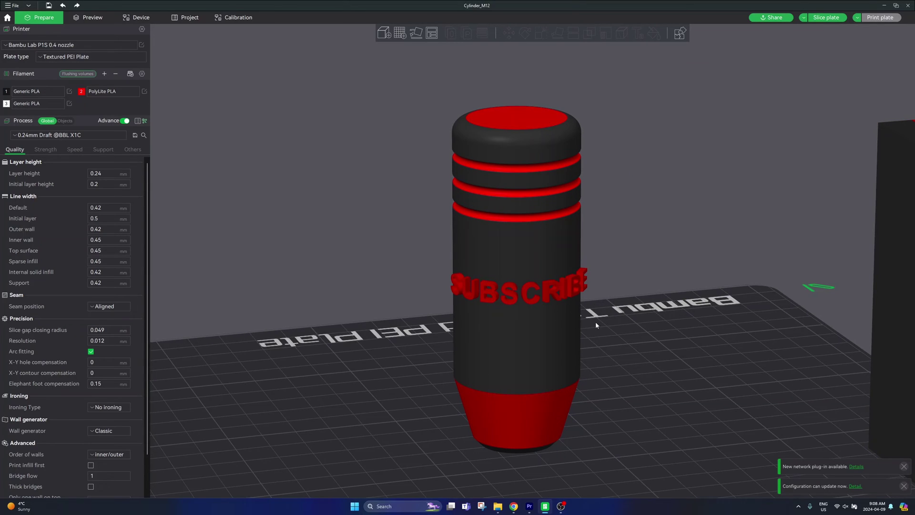
Step: Set the prime tower's width to 25 mm in the process settings
click(551, 251)
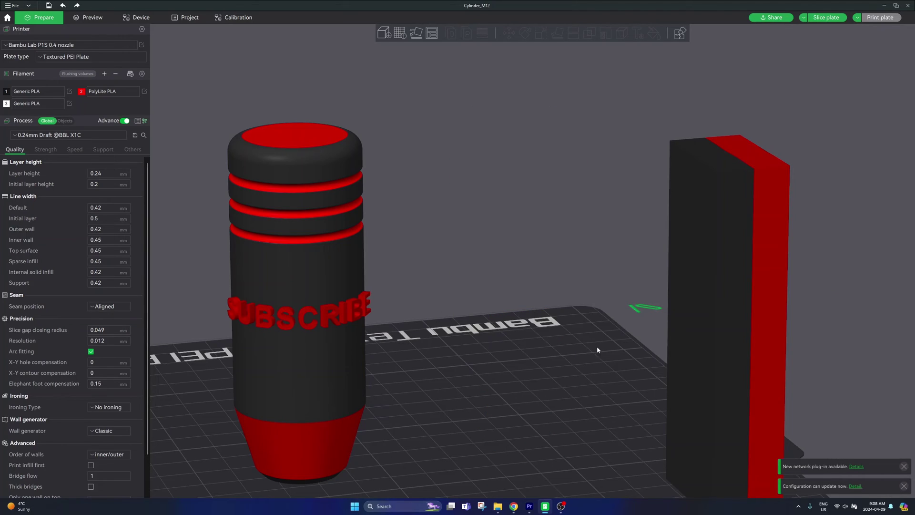
scroll(697, 300, down, 2)
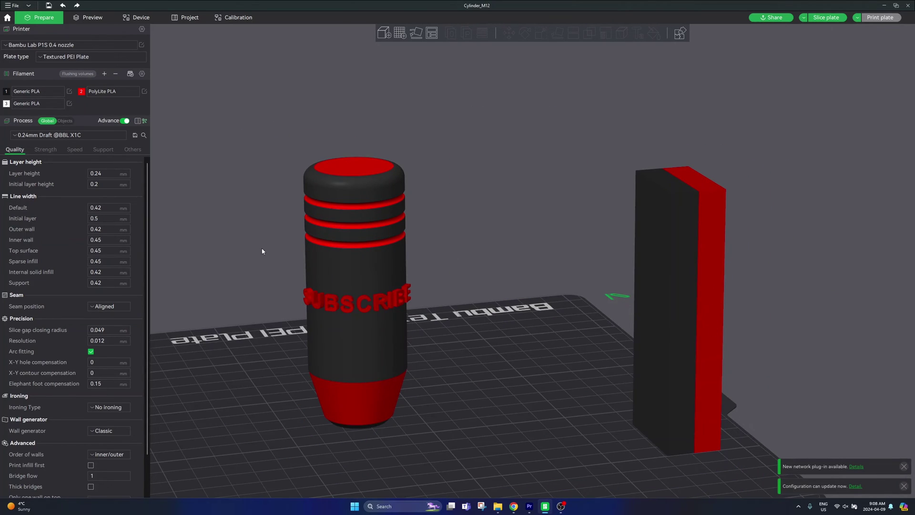
click(133, 150)
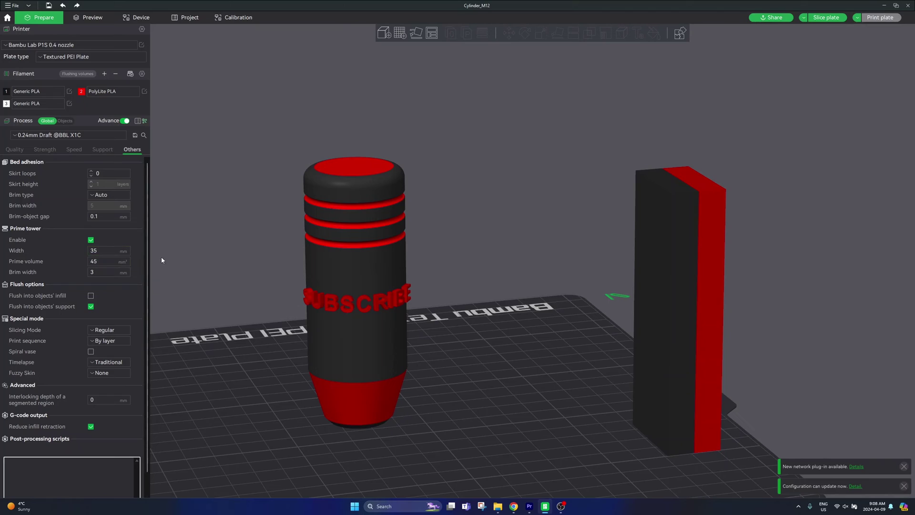
double_click(94, 250)
click(110, 253)
drag(101, 251, 75, 252)
text(25)
key(Return)
Step: Set the prime tower's prime volume to 30 mm³
click(110, 262)
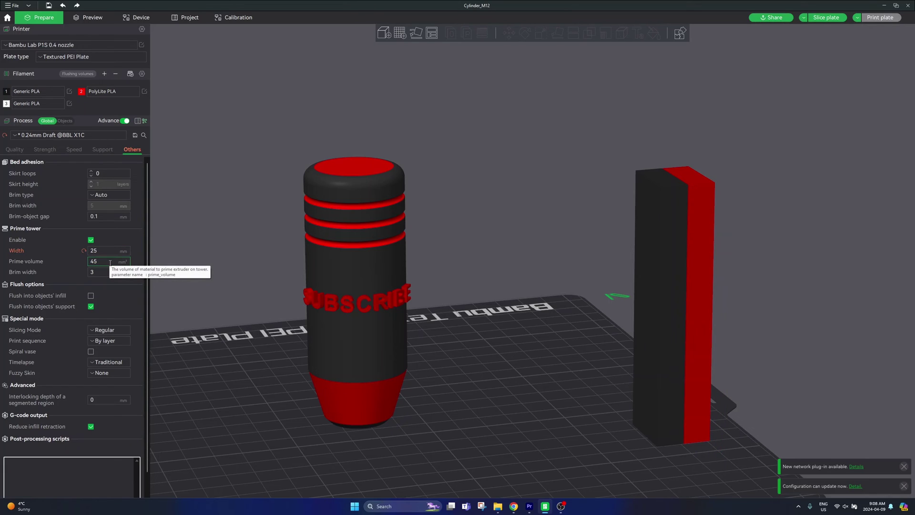
key(ctrl+a)
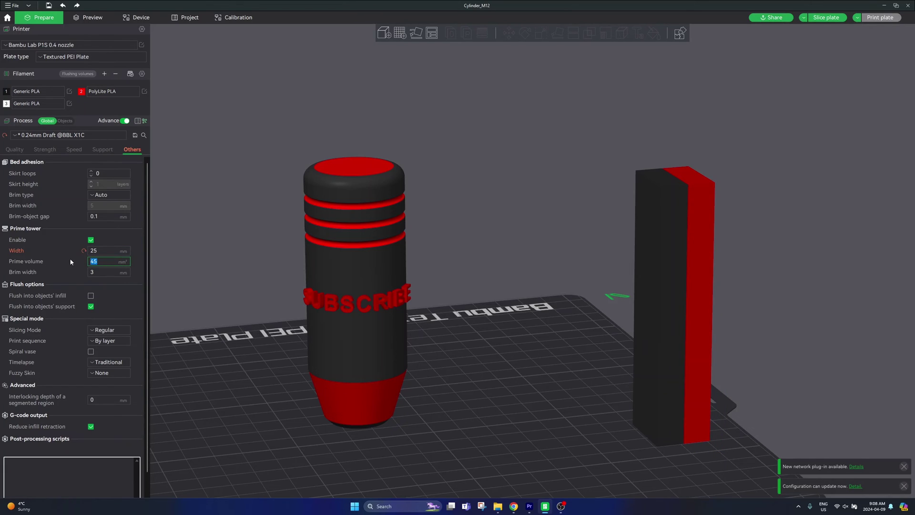
text(30)
key(Return)
scroll(429, 333, up, 1)
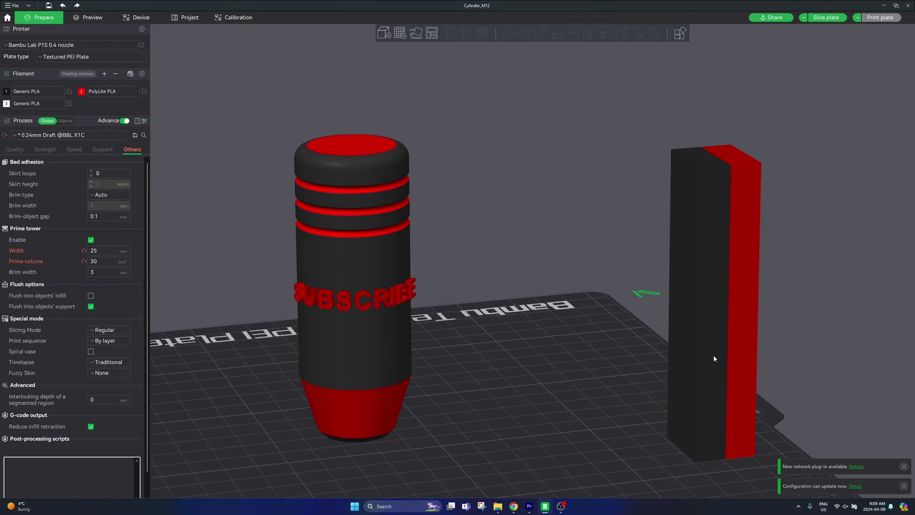
Step: Slice the plate and examine the preview of the knob and prime tower with the filament usage
click(716, 329)
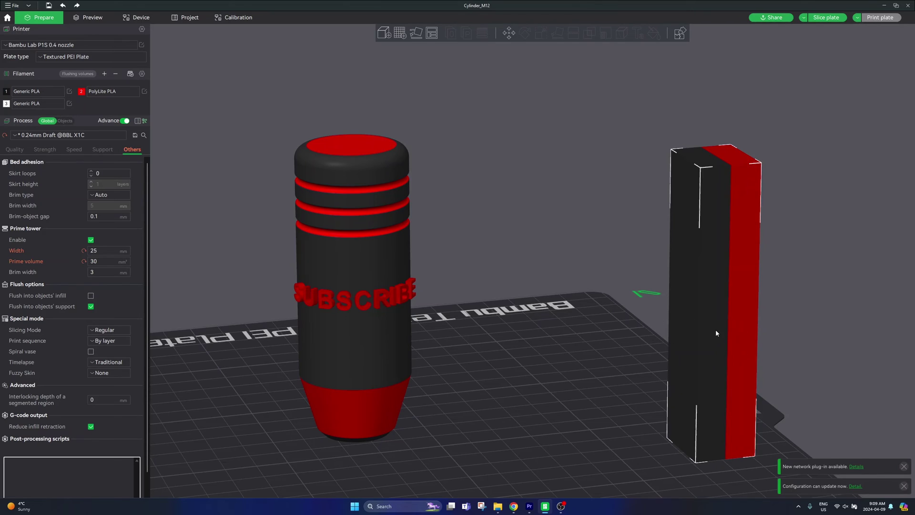
click(99, 19)
scroll(485, 168, down, 4)
drag(589, 259, 567, 267)
mouse_move(610, 244)
mouse_down()
mouse_move(616, 249)
mouse_move(575, 263)
mouse_move(619, 253)
mouse_up()
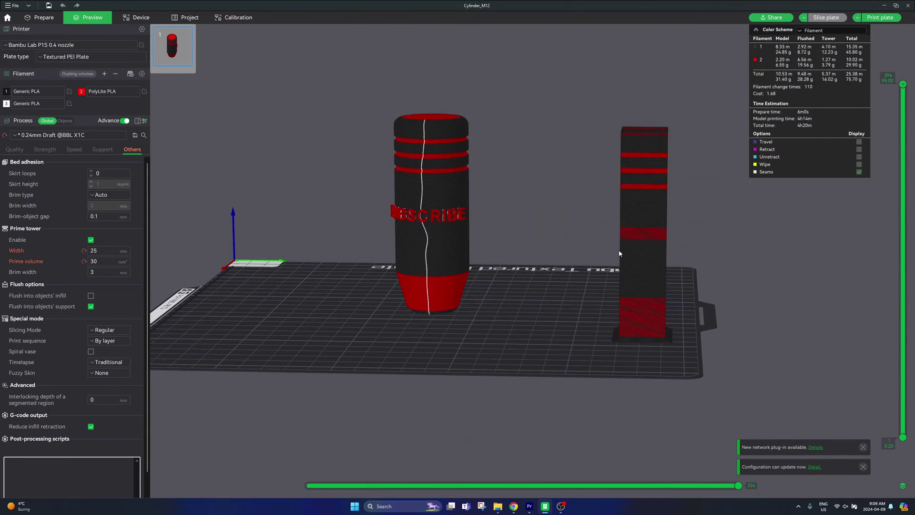
scroll(615, 254, up, 4)
Step: Return to the model preparation view and enable flushing into objects' infill
key(Tab)
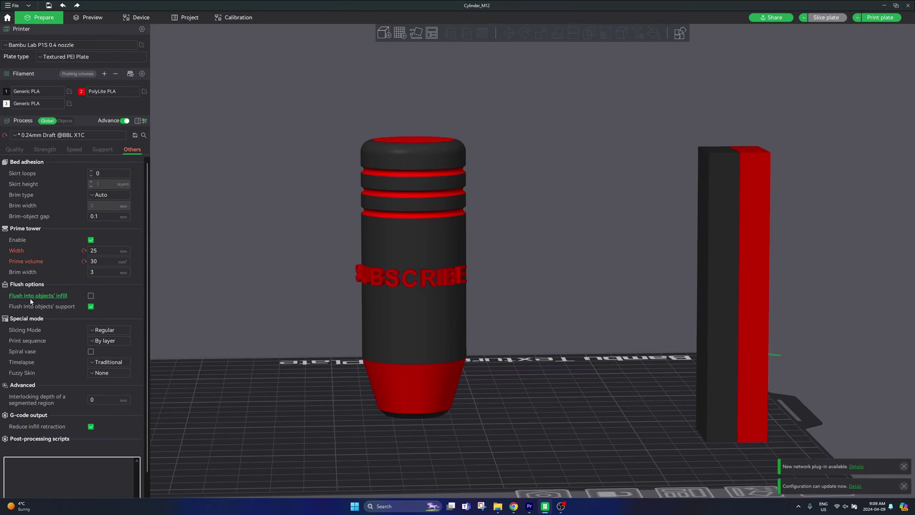
click(91, 296)
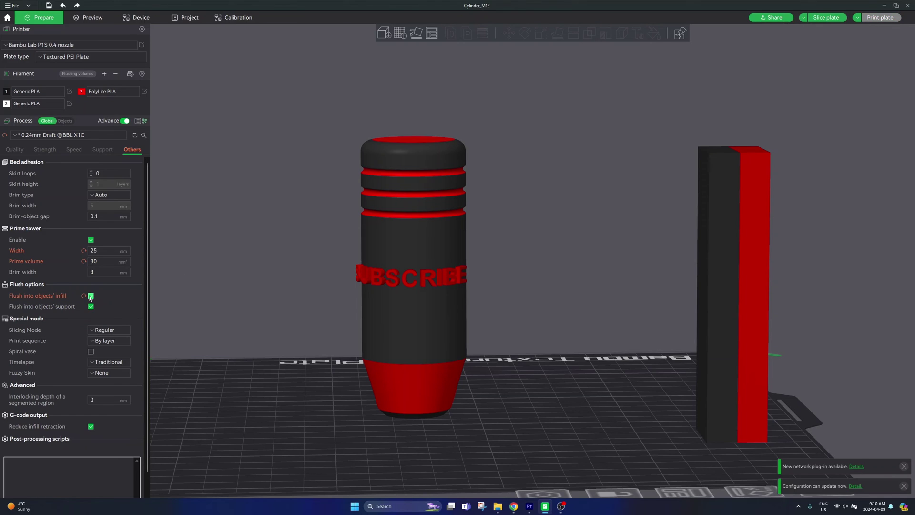
drag(512, 271, 530, 278)
scroll(409, 273, up, 2)
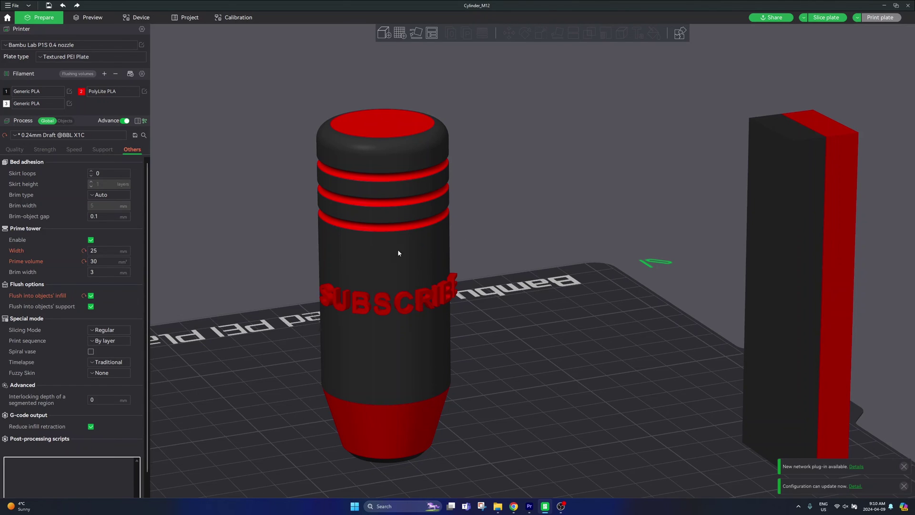
right_drag(528, 246, 565, 244)
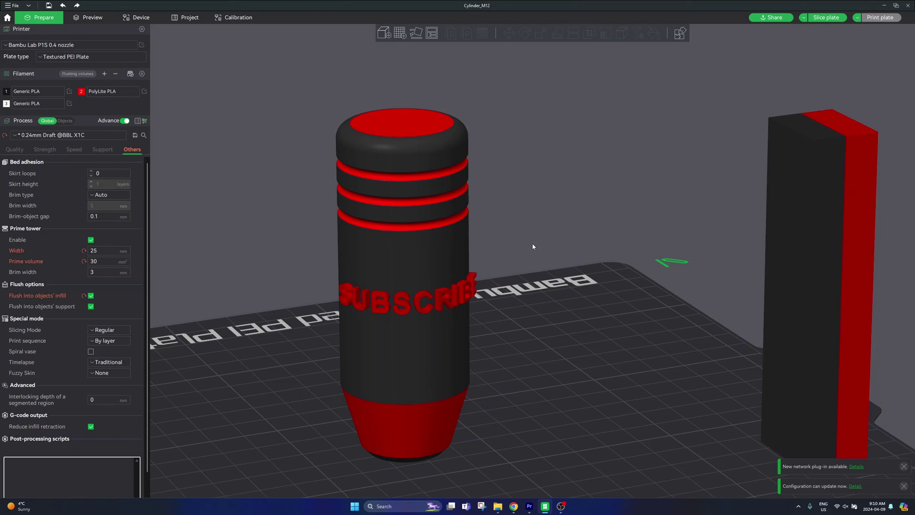
scroll(515, 259, down, 2)
scroll(514, 260, up, 4)
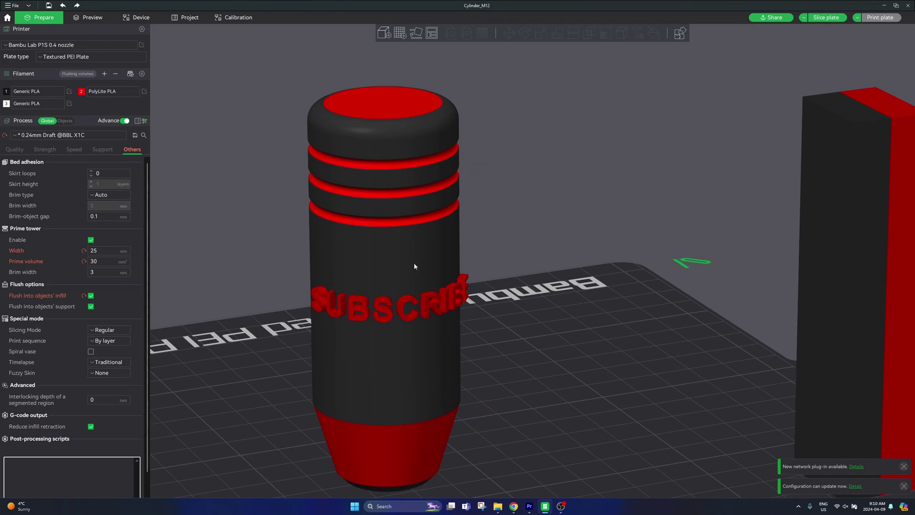
scroll(423, 280, down, 2)
scroll(423, 280, up, 3)
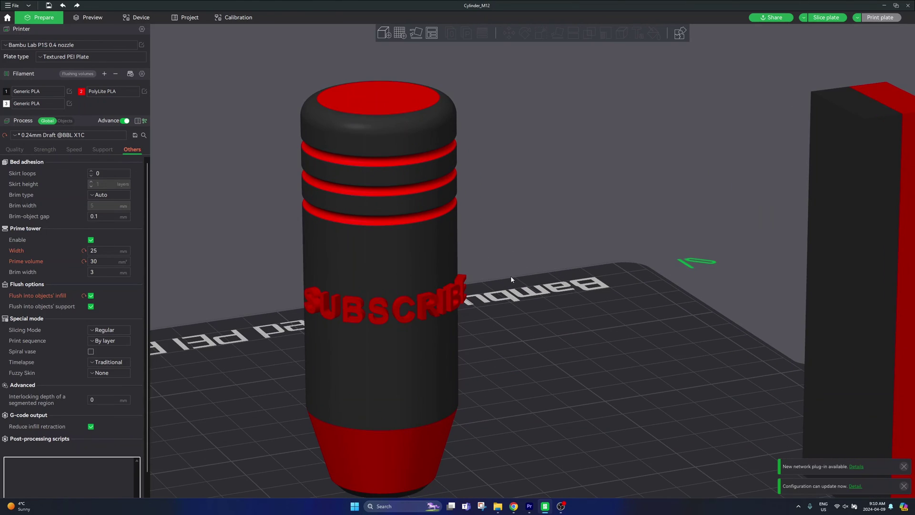
click(411, 273)
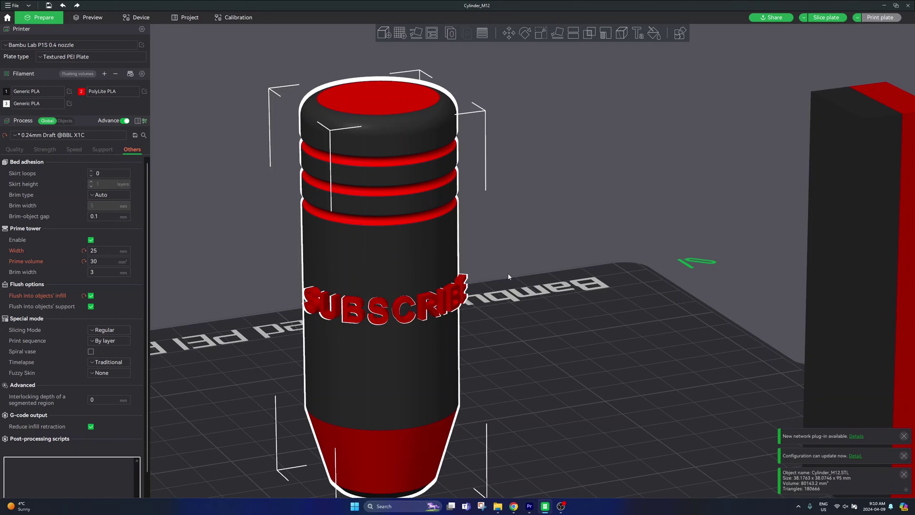
drag(508, 276, 537, 245)
click(514, 257)
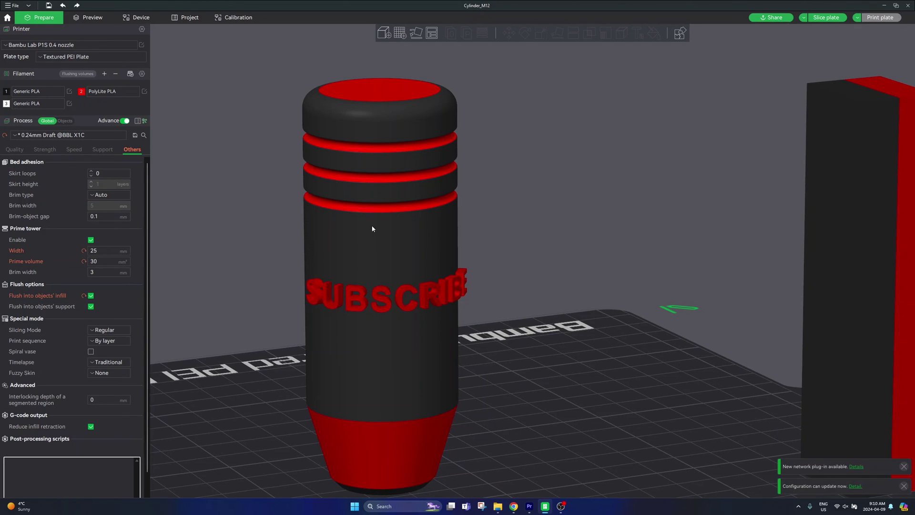
scroll(402, 241, up, 2)
scroll(462, 305, down, 3)
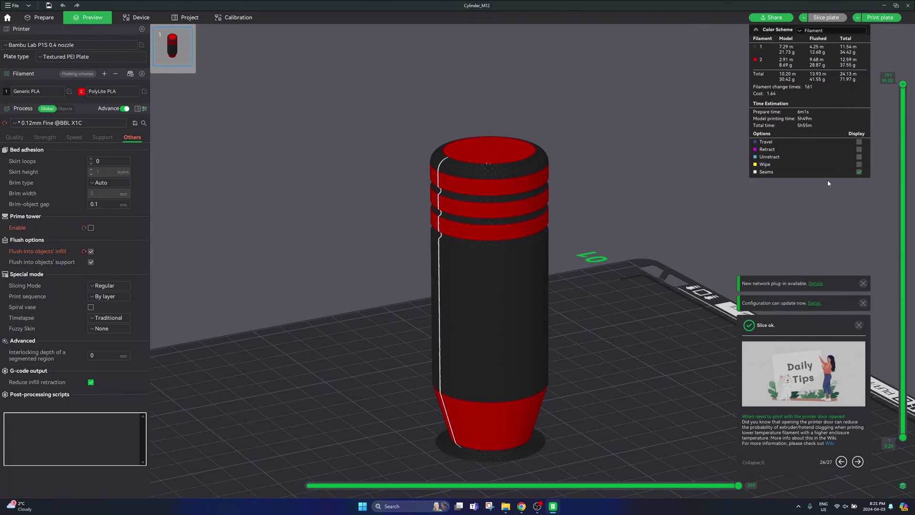
right_drag(643, 236, 575, 248)
drag(548, 294, 573, 293)
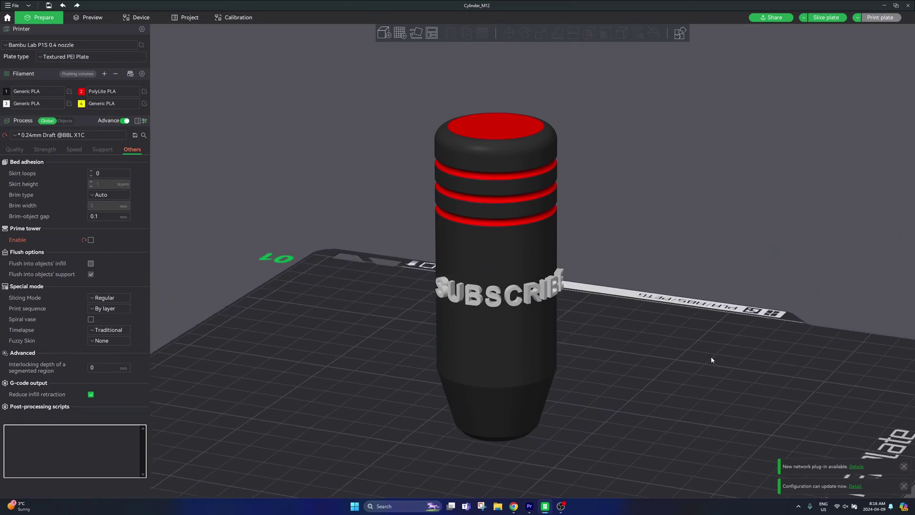
mouse_move(711, 359)
mouse_down()
mouse_move(648, 356)
mouse_move(664, 372)
mouse_move(715, 368)
mouse_up()
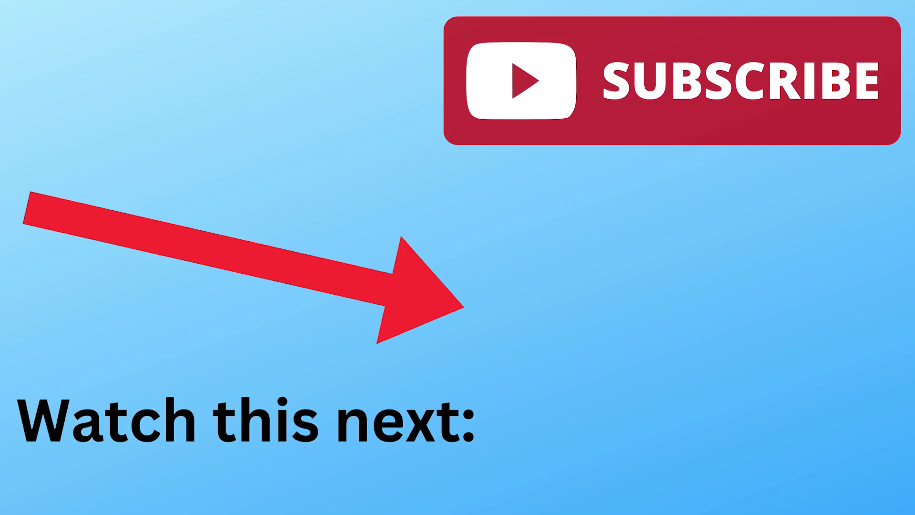